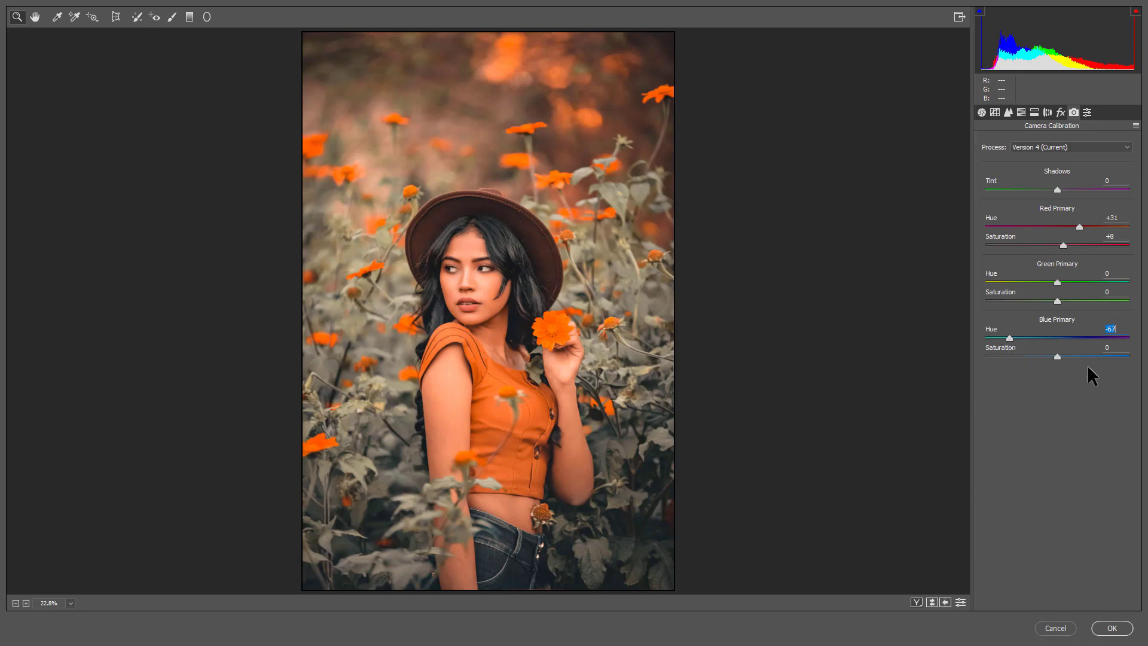
# - In the camera calibration, set Blue Primary saturation to -31, Green Primary hue to +71 and Green Primary saturation to -33
pyautogui.moveTo(1056, 356); pyautogui.dragTo(1044, 357)
pyautogui.moveTo(1058, 281); pyautogui.dragTo(1108, 286)
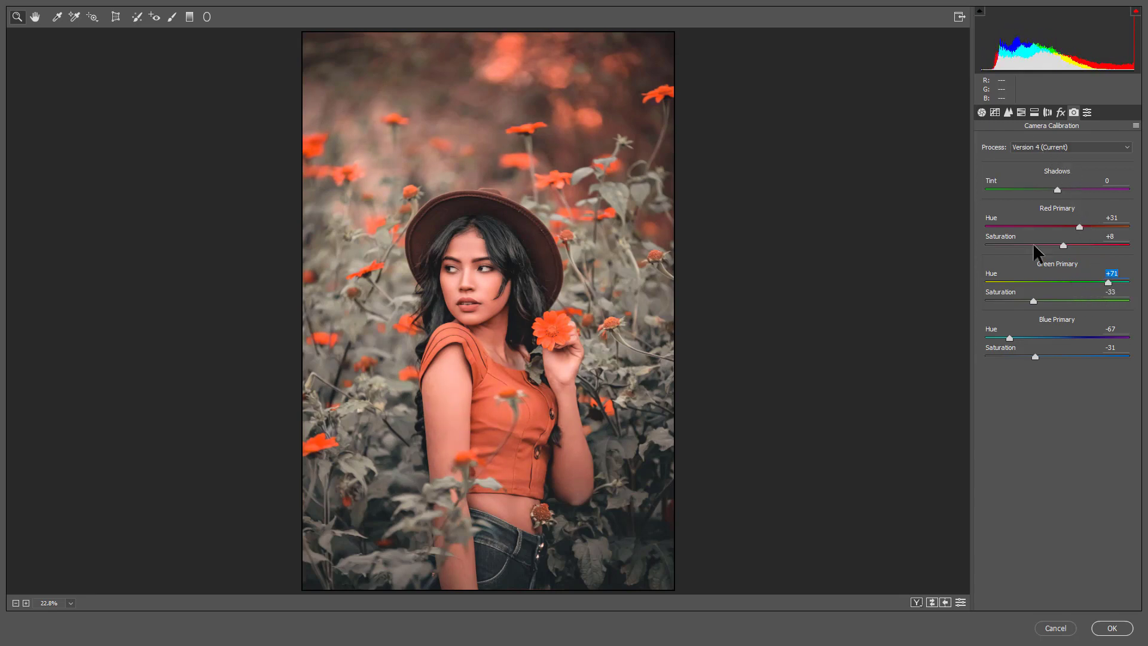
# - Set the HSL hue of Yellows, Greens, Aquas and Blues to -100 each
pyautogui.click(1018, 112)
pyautogui.click(989, 162)
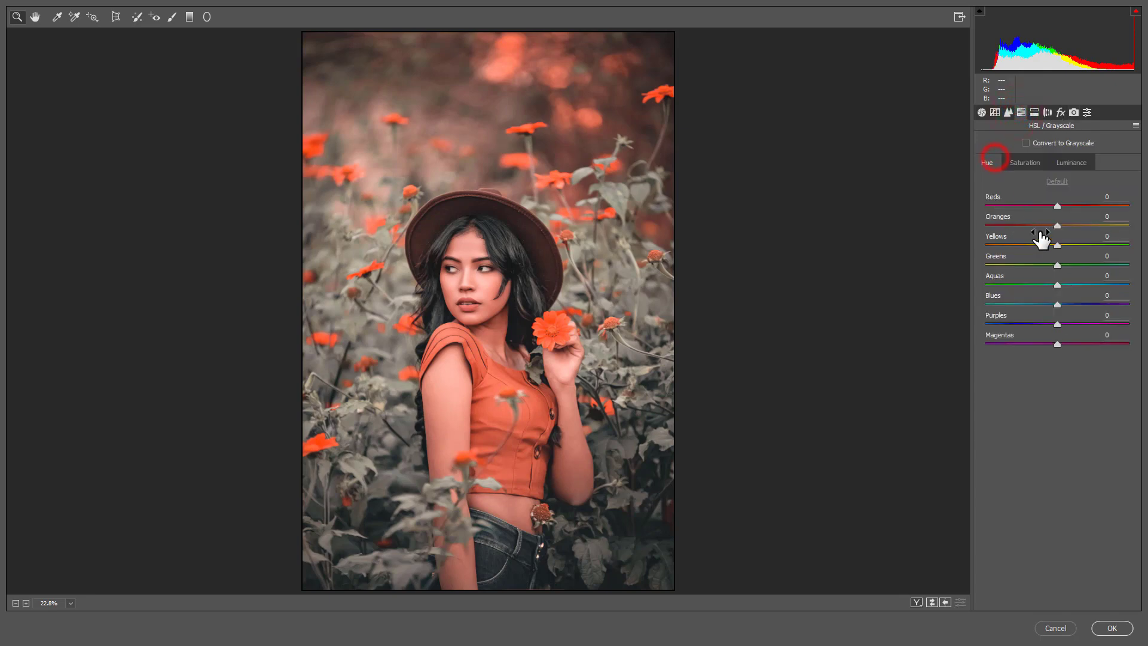
pyautogui.moveTo(1056, 264); pyautogui.dragTo(949, 275)
pyautogui.click(1058, 245)
pyautogui.moveTo(1042, 246); pyautogui.dragTo(926, 260)
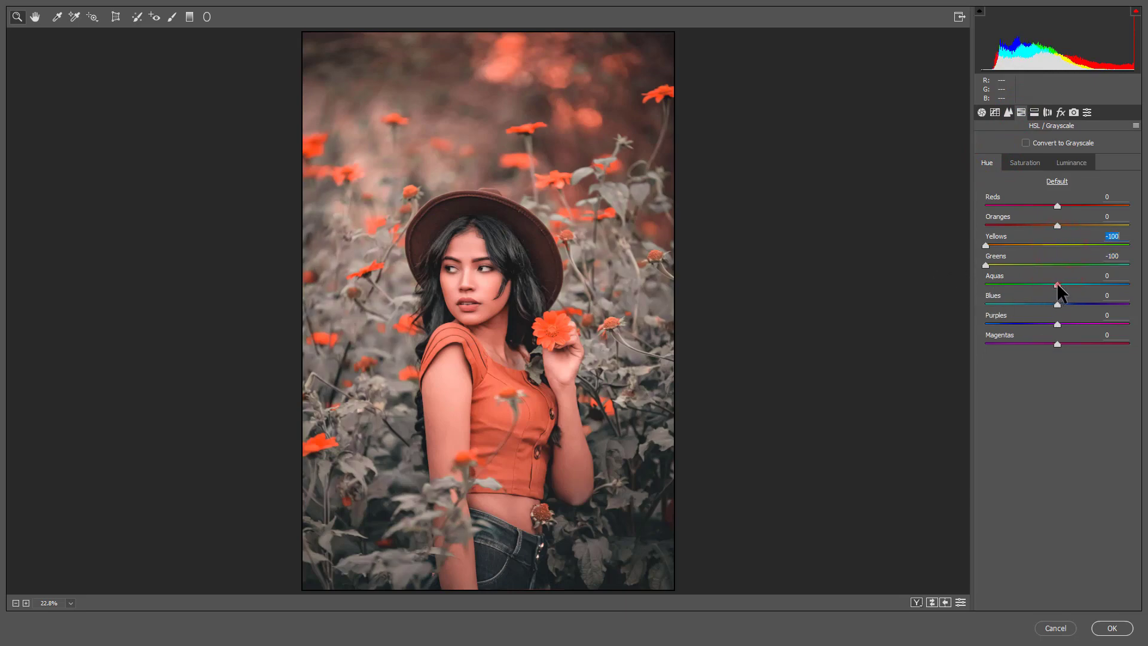
pyautogui.moveTo(1056, 283); pyautogui.dragTo(930, 292)
pyautogui.moveTo(1058, 304); pyautogui.dragTo(962, 308)
# - Set the HSL saturation of Oranges to -28, Yellows to +92 and Greens to +12
pyautogui.click(1028, 167)
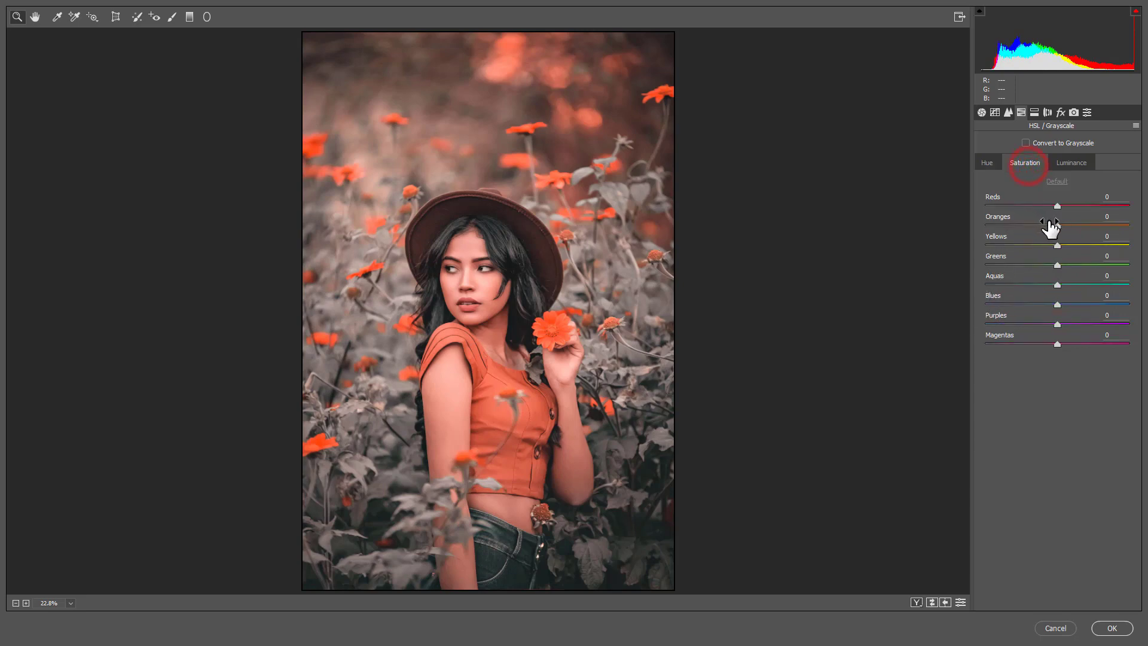
pyautogui.moveTo(1056, 226); pyautogui.dragTo(1035, 227)
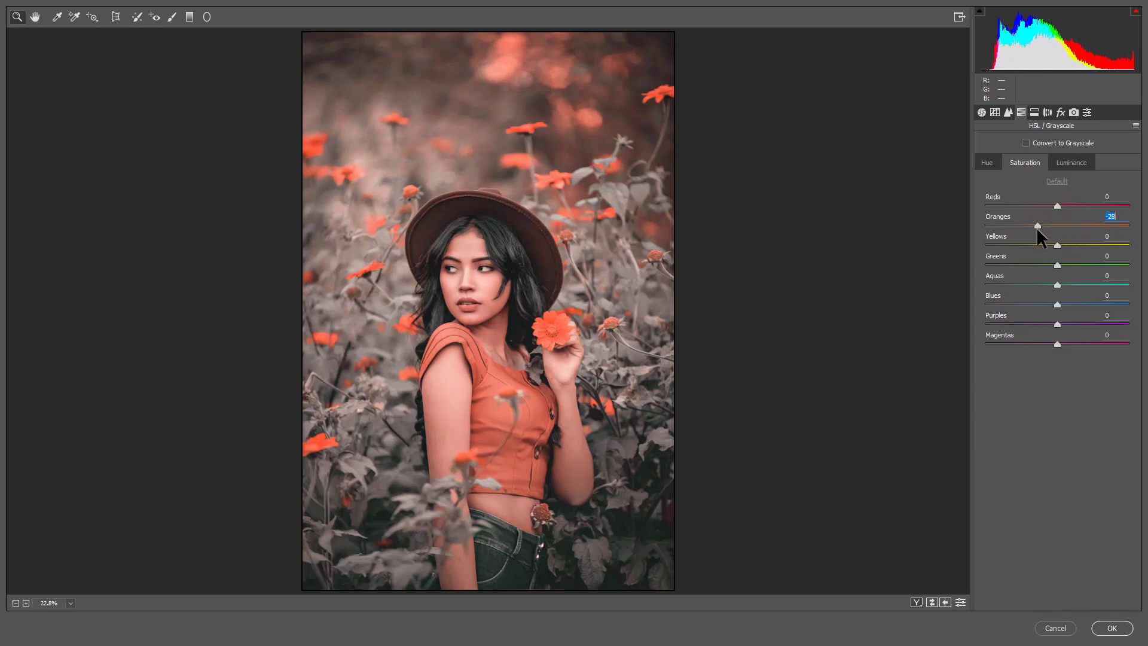
pyautogui.moveTo(1057, 266); pyautogui.dragTo(1121, 232)
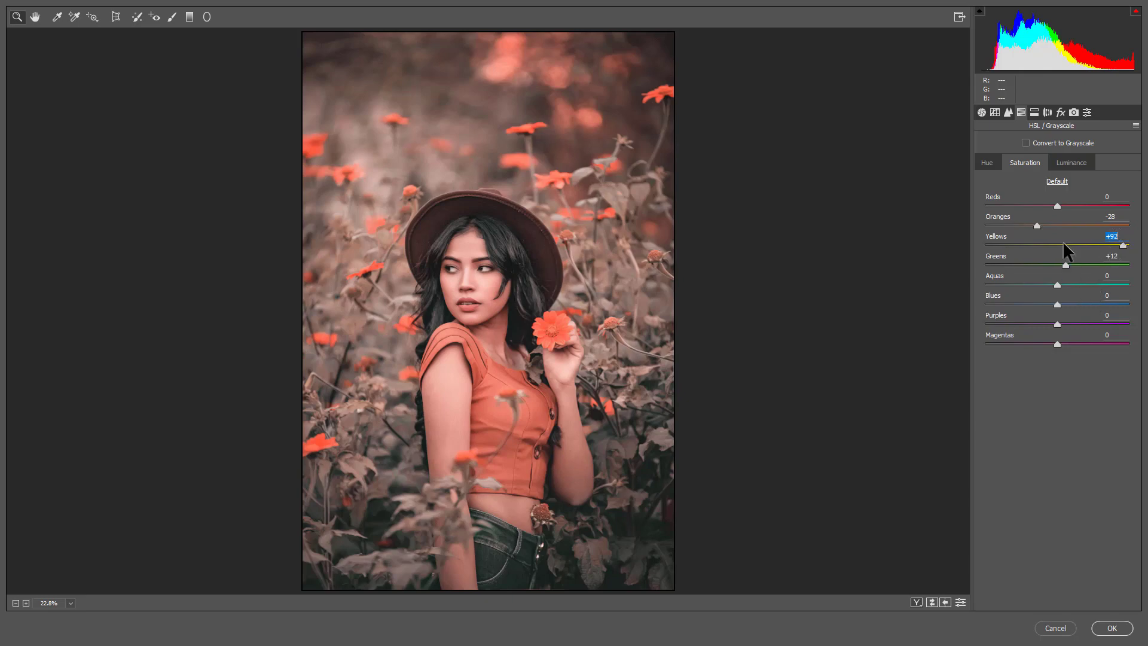
# - Set the HSL luminance of Reds to -35, Oranges to +6, Yellows to -53 and Greens to -22
pyautogui.moveTo(1057, 206); pyautogui.dragTo(1031, 212)
pyautogui.click(1070, 163)
pyautogui.click(1057, 226)
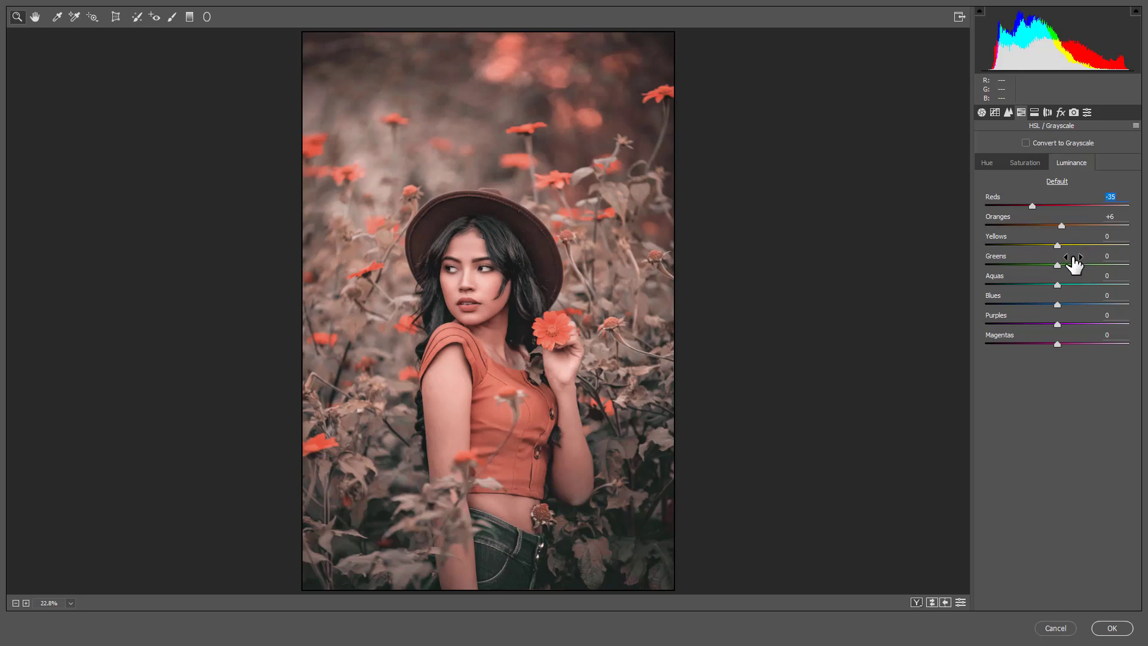
pyautogui.moveTo(1057, 246); pyautogui.dragTo(978, 293)
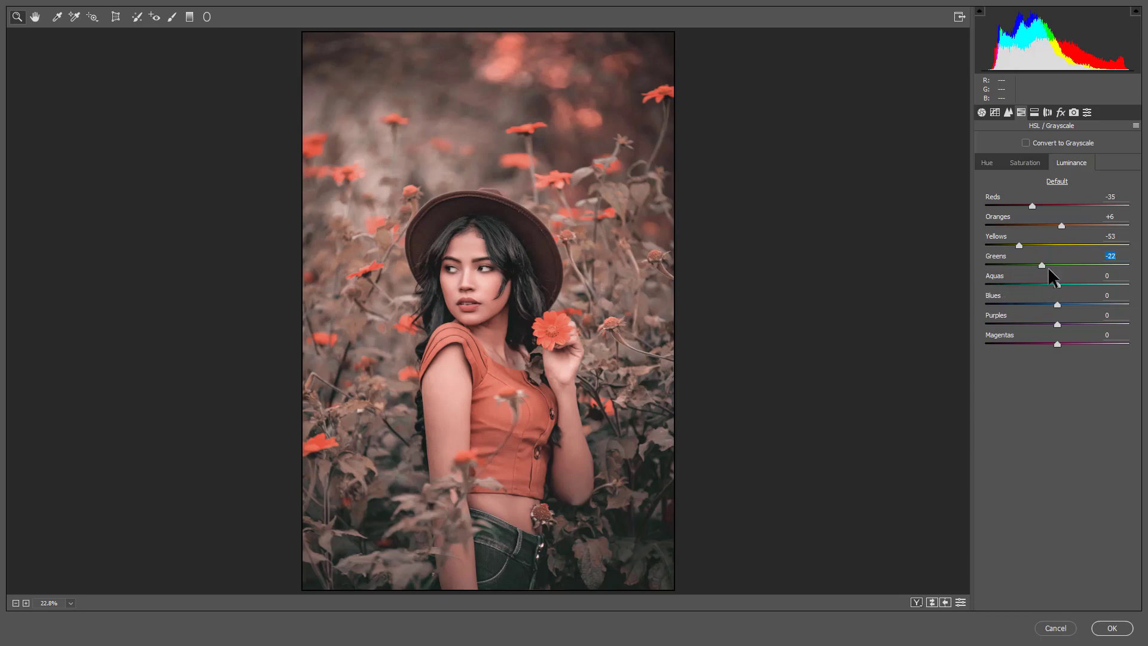
# - Raise the HSL hue of Reds slightly
pyautogui.click(991, 165)
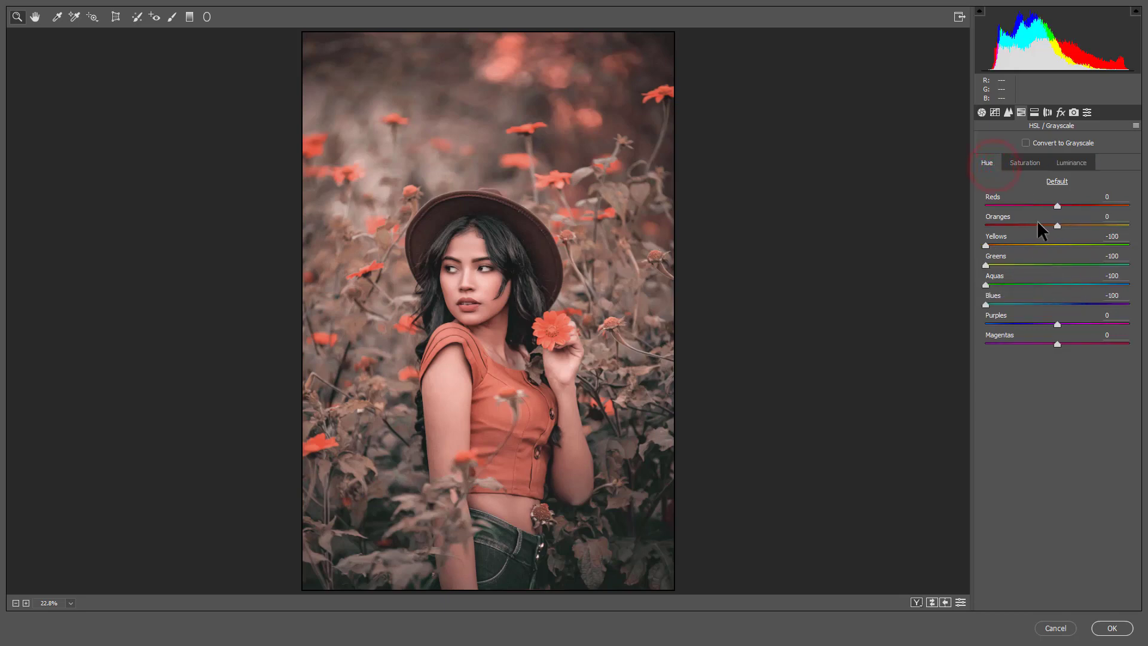
pyautogui.moveTo(1056, 204)
pyautogui.mouseDown()
pyautogui.moveTo(1049, 213)
pyautogui.moveTo(1065, 209)
pyautogui.mouseUp()
# - Adjust the basic tones to Exposure -0.30, Contrast +10, Highlights -8, Shadows +13, Whites +17 and Blacks -14
pyautogui.click(982, 112)
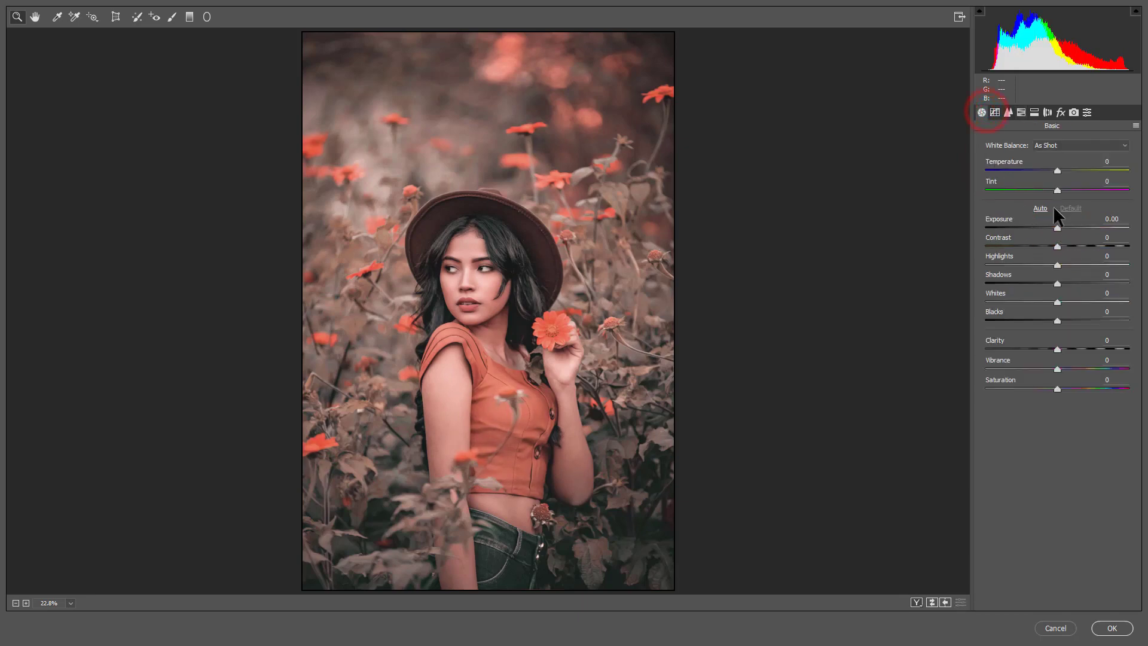
pyautogui.moveTo(1056, 227); pyautogui.dragTo(1035, 265)
pyautogui.click(1050, 266)
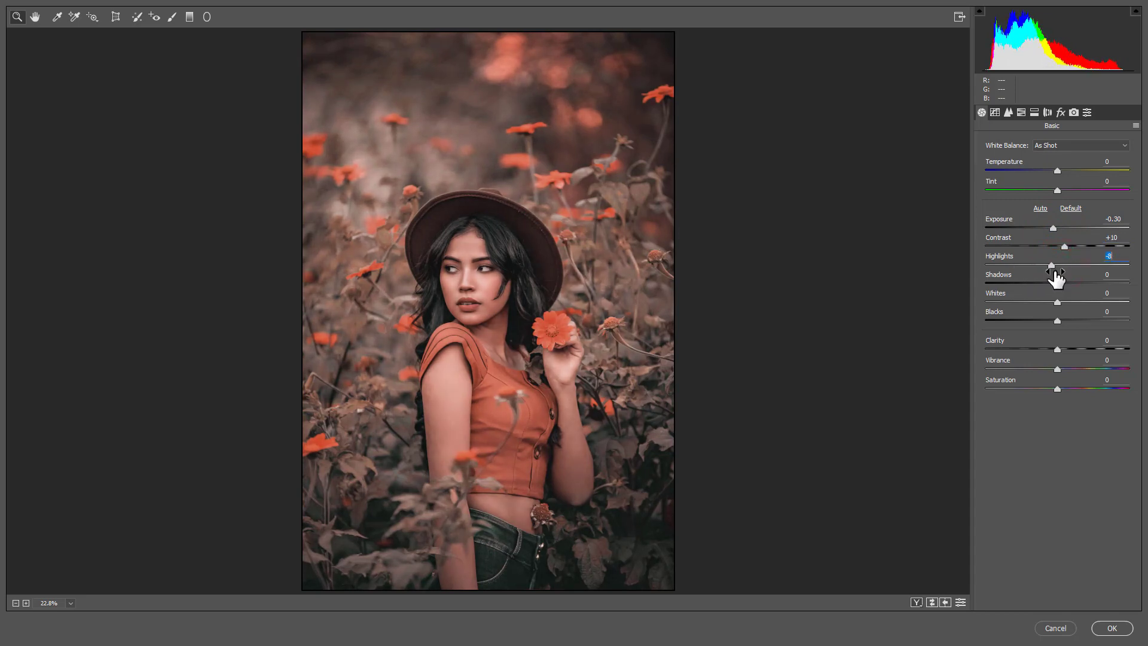
pyautogui.moveTo(1055, 283); pyautogui.dragTo(1068, 305)
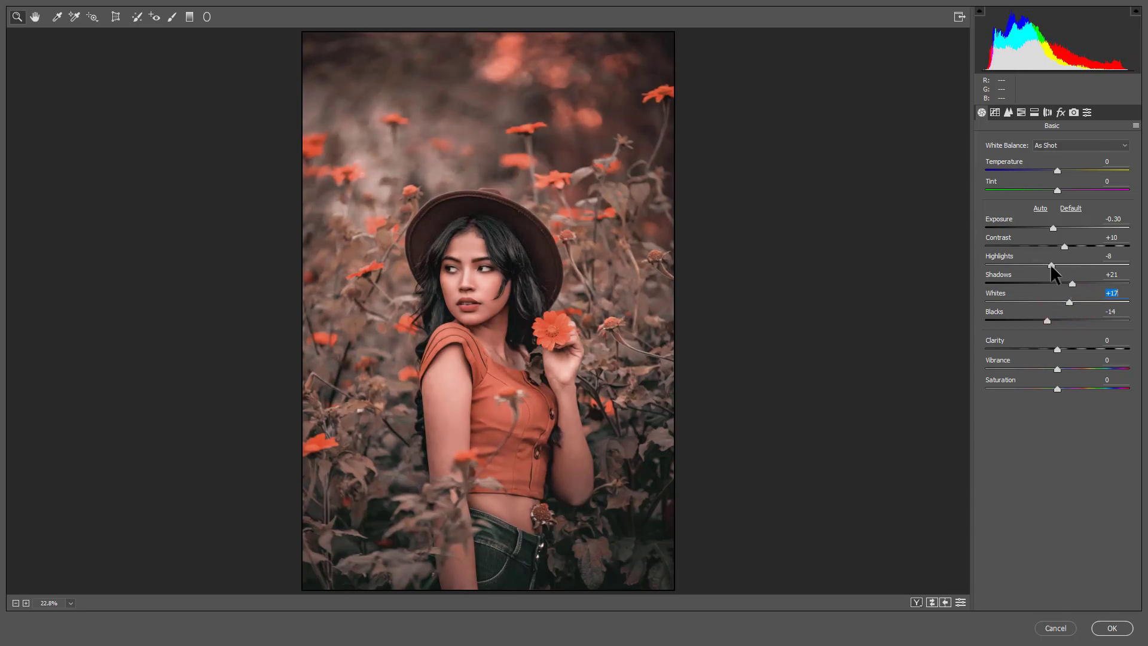
pyautogui.doubleClick(1071, 284)
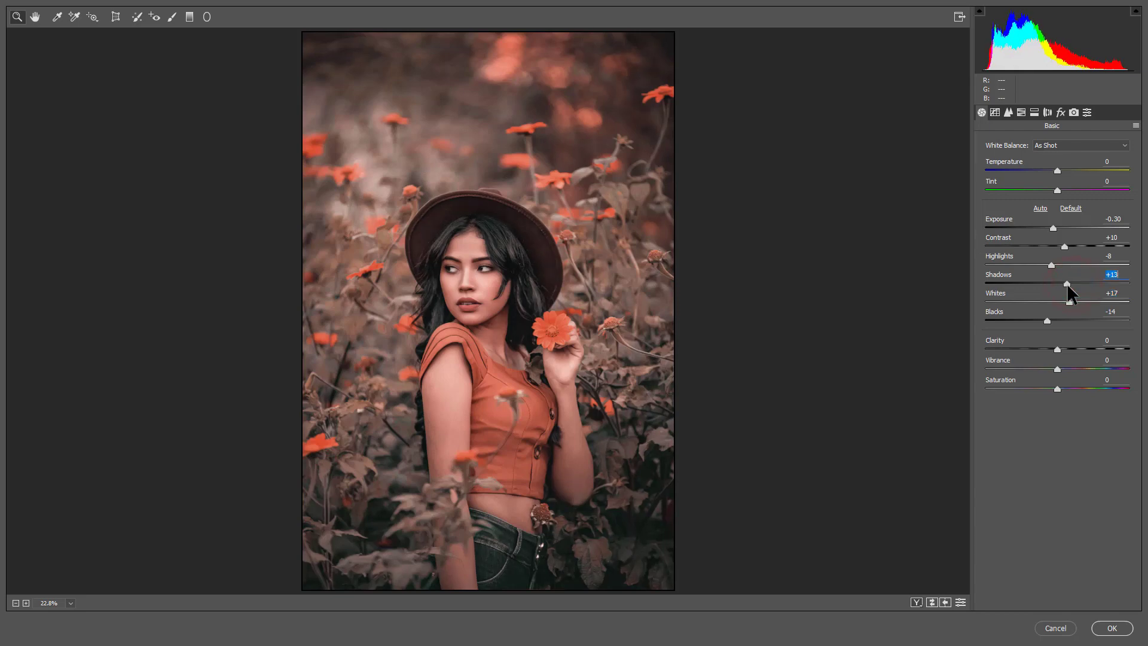
pyautogui.click(1066, 284)
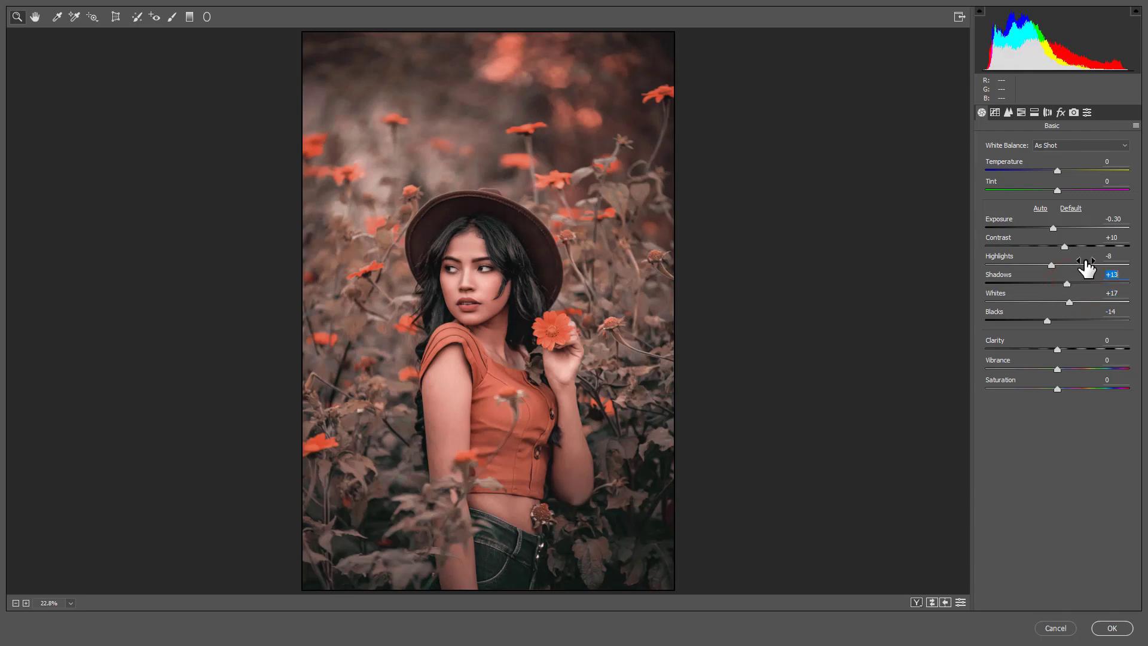
# - Set the white balance to Temperature 0 and Tint +8
pyautogui.click(1056, 171)
pyautogui.moveTo(1055, 172); pyautogui.dragTo(1052, 171)
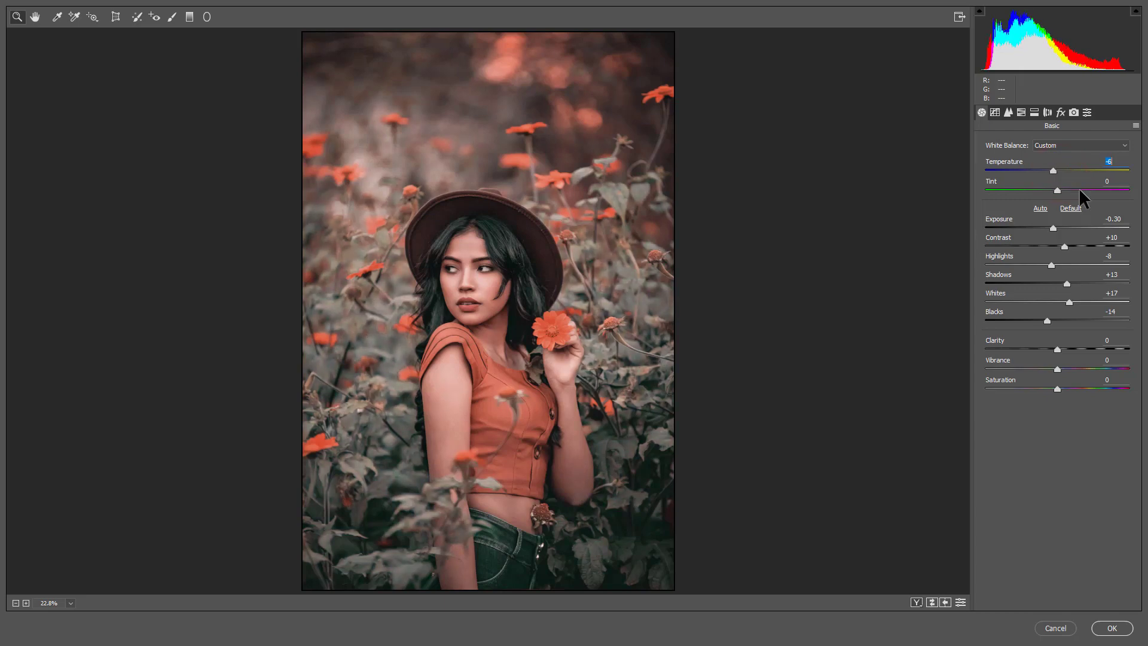
pyautogui.moveTo(1058, 187); pyautogui.dragTo(1052, 189)
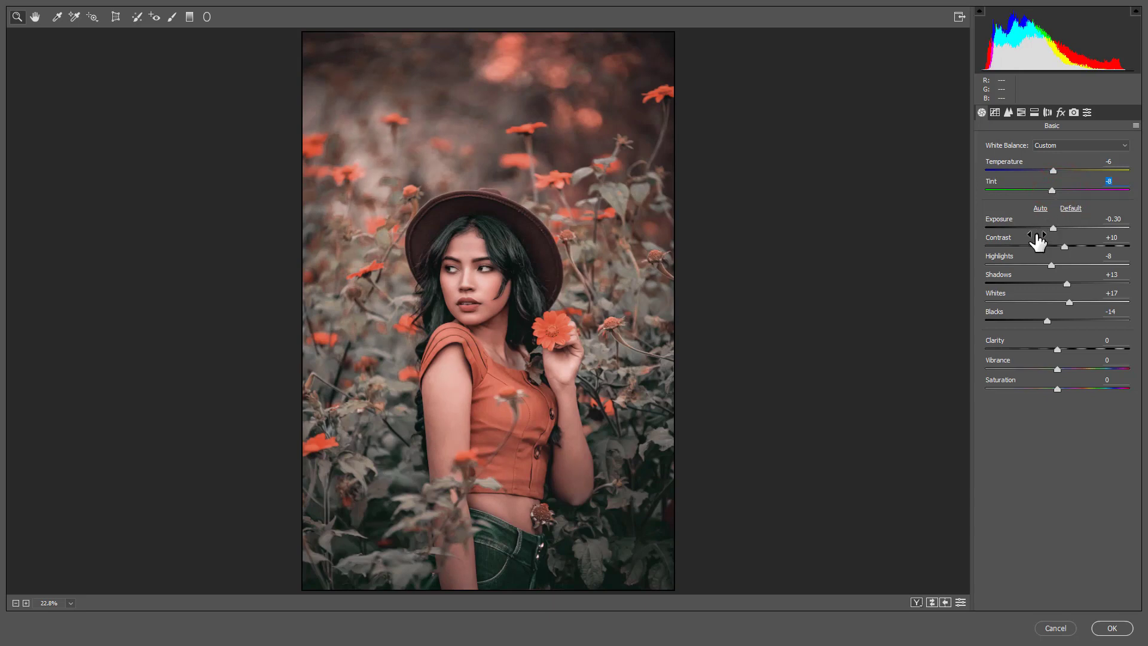
pyautogui.moveTo(1052, 189)
pyautogui.mouseDown()
pyautogui.moveTo(1070, 191)
pyautogui.moveTo(1059, 173)
pyautogui.mouseUp()
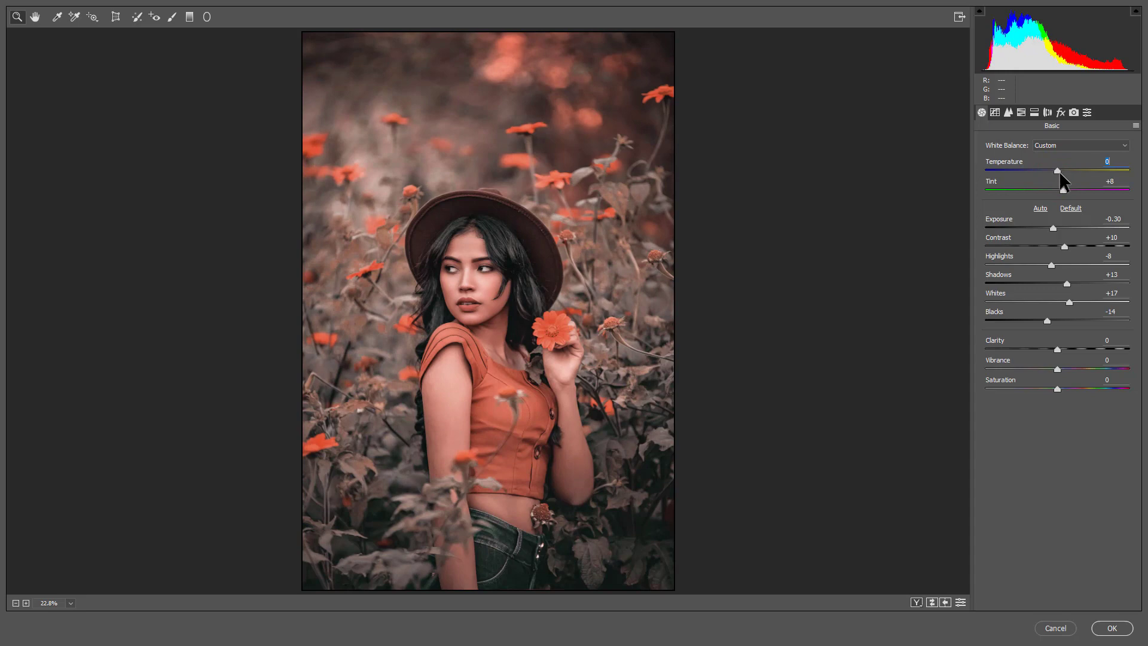
# - Shape the Blue channel point curve with a midpoint at input 125, output 133, a black point at 9, 0 and a white point at 255, 245
pyautogui.click(1007, 113)
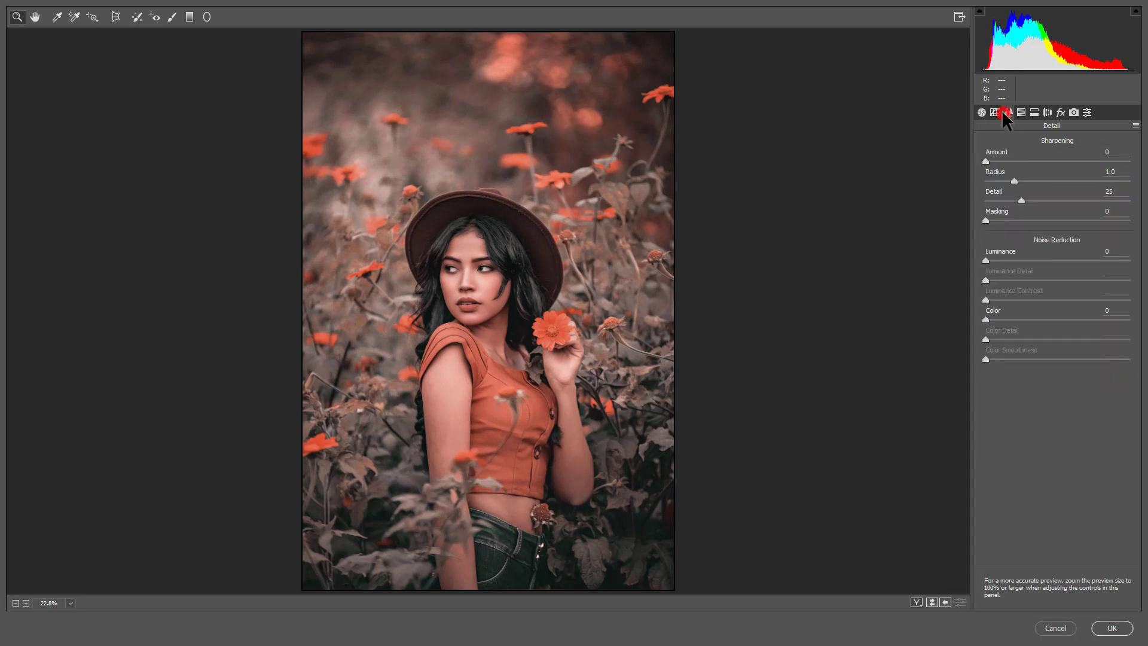
pyautogui.click(995, 112)
pyautogui.click(1033, 185)
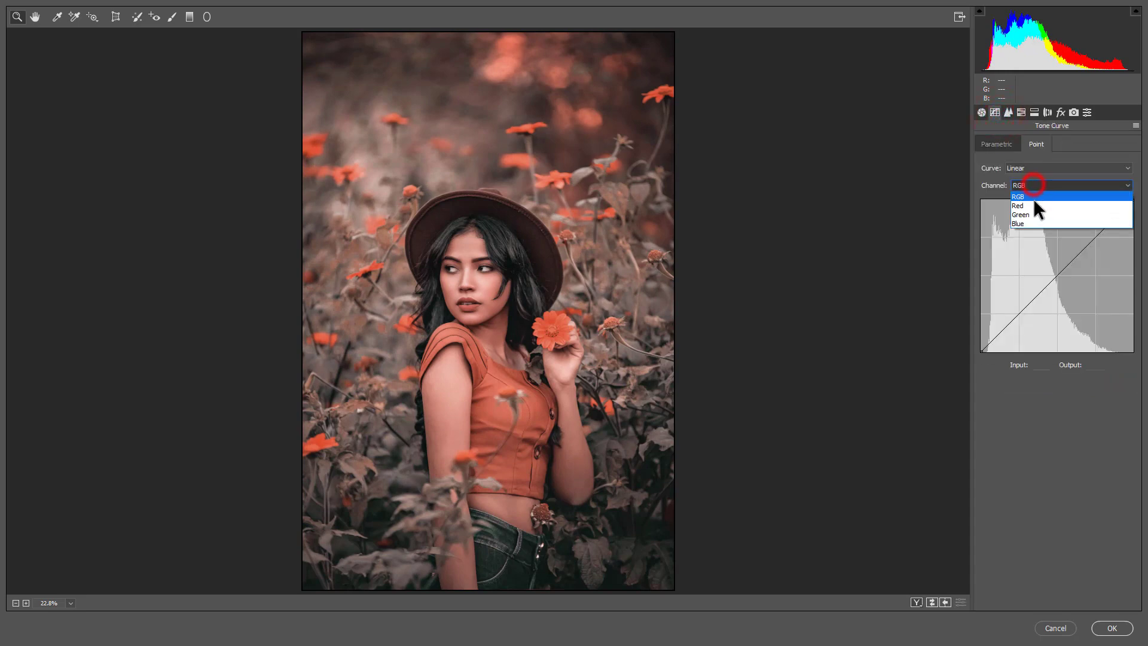
pyautogui.click(1035, 221)
pyautogui.click(1056, 273)
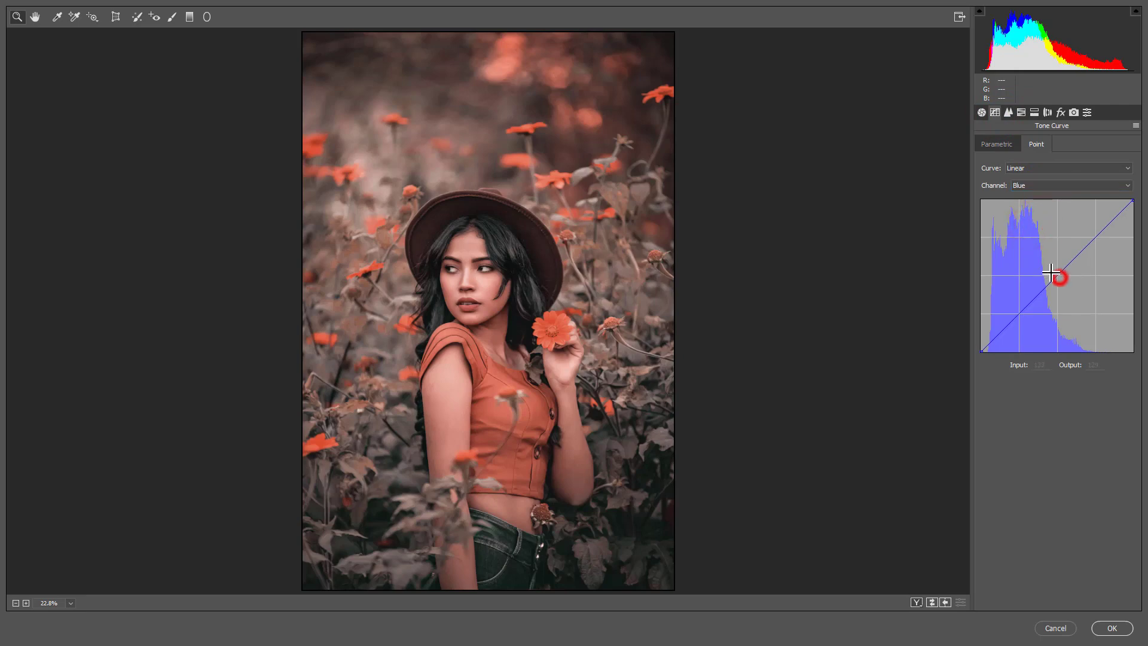
pyautogui.moveTo(1056, 273); pyautogui.dragTo(1054, 272)
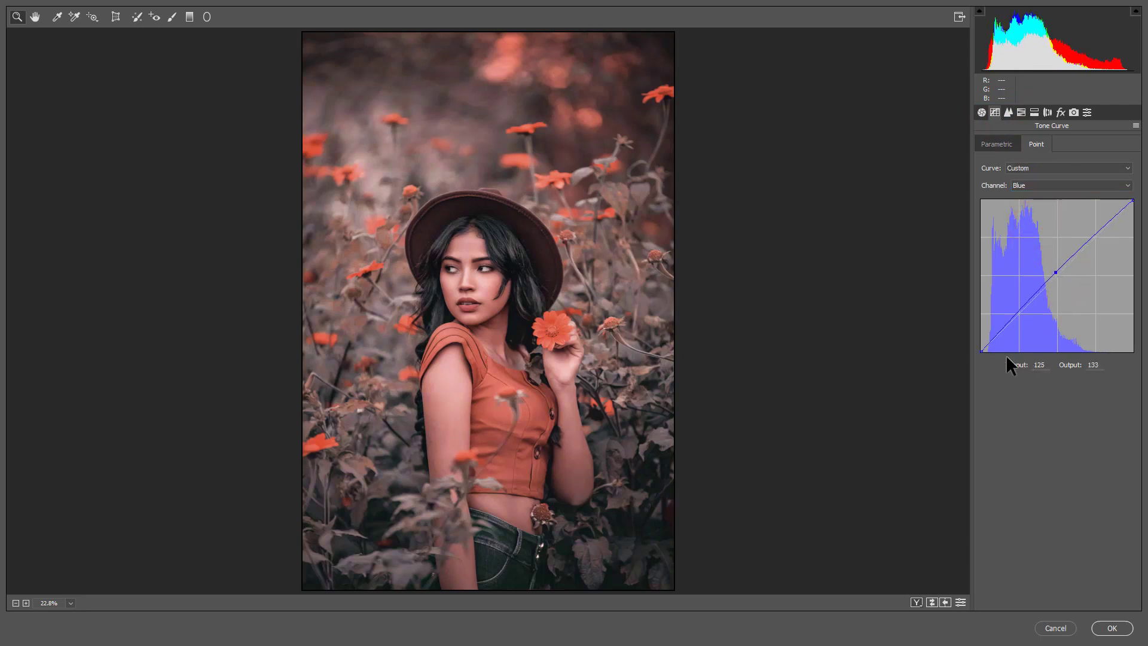
pyautogui.moveTo(979, 352)
pyautogui.mouseDown()
pyautogui.moveTo(974, 342)
pyautogui.moveTo(996, 359)
pyautogui.moveTo(985, 357)
pyautogui.mouseUp()
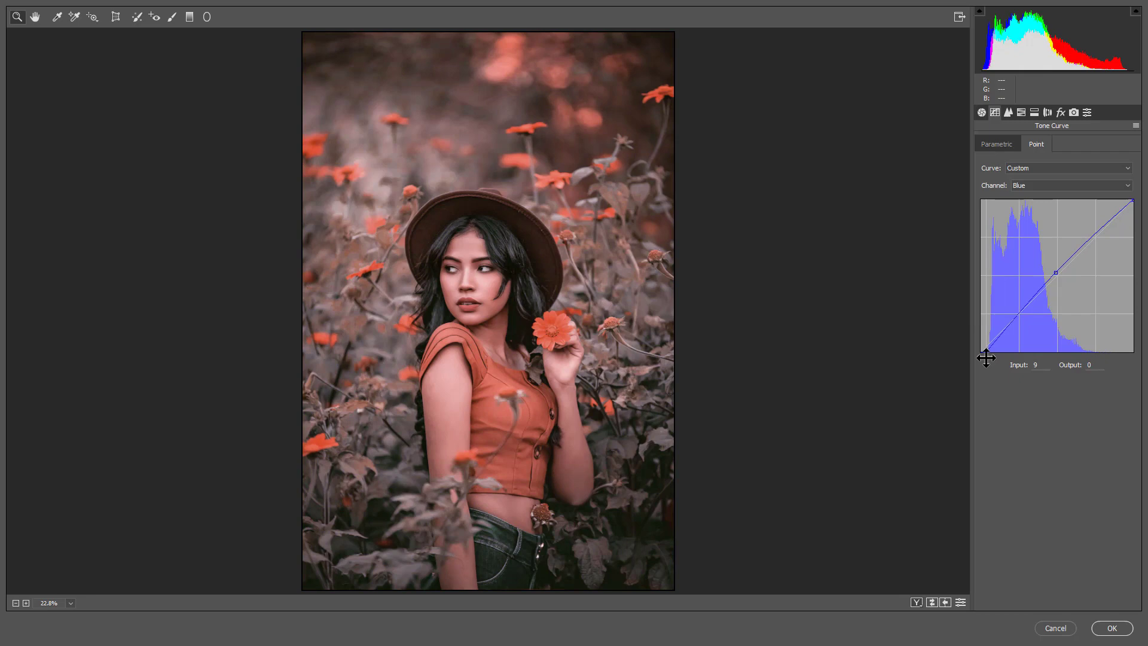
pyautogui.moveTo(1131, 201)
pyautogui.mouseDown()
pyautogui.moveTo(1136, 210)
pyautogui.moveTo(1130, 190)
pyautogui.moveTo(1107, 188)
pyautogui.moveTo(1142, 205)
pyautogui.mouseUp()
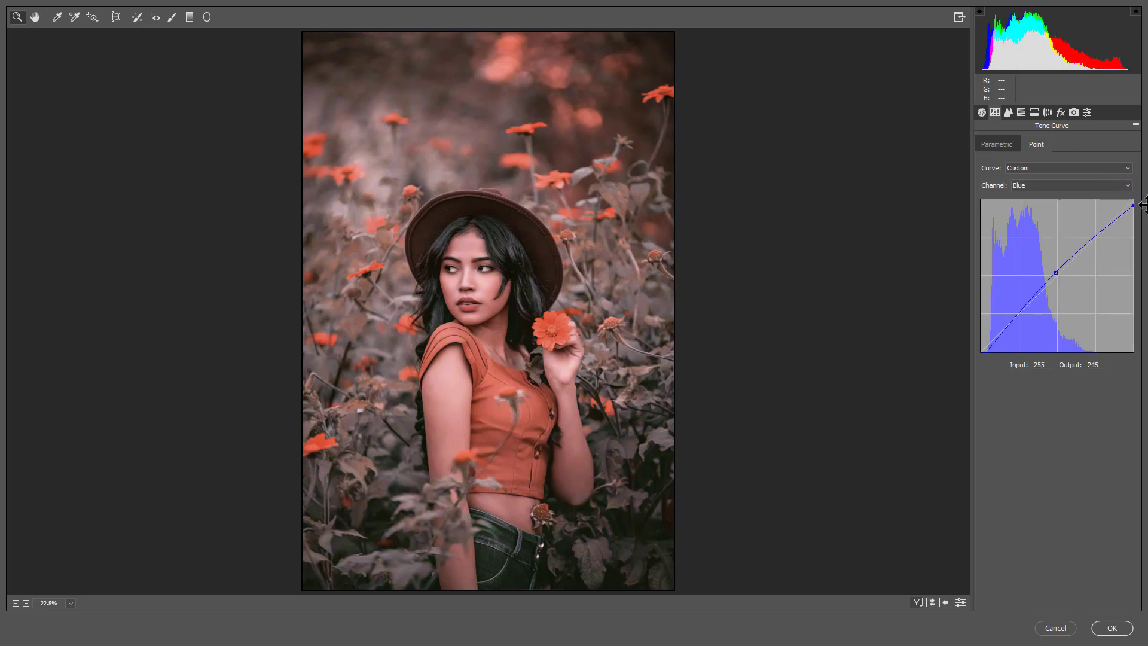
# - Compare the photo before and after the edit, and apply the raw adjustments to the Background copy layer
pyautogui.click(917, 602)
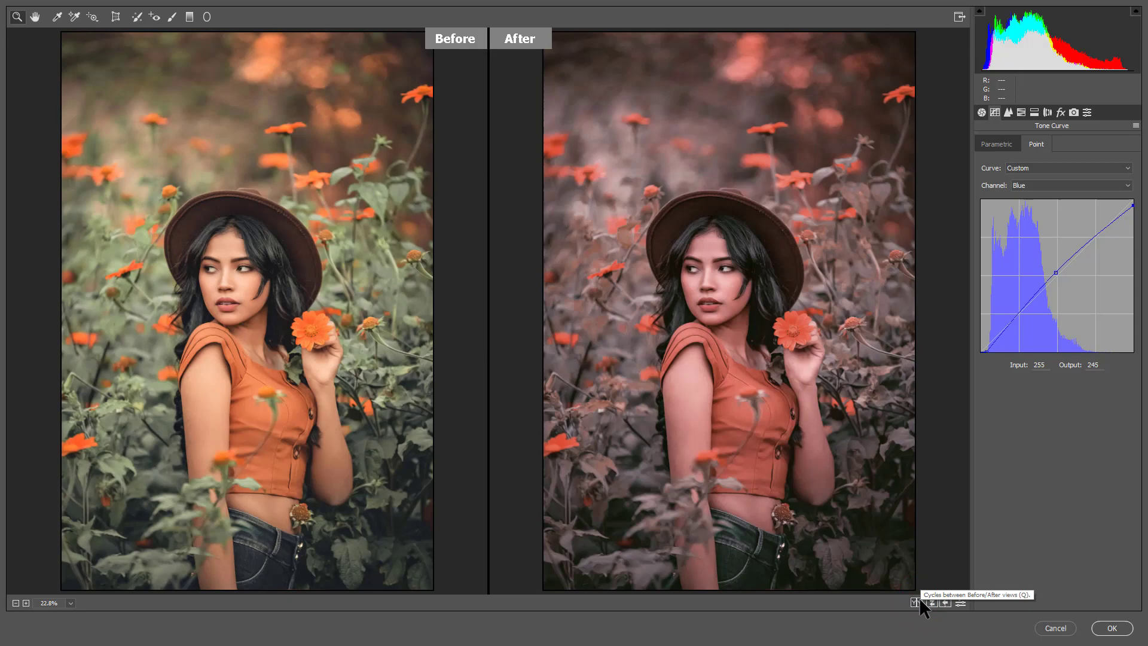
pyautogui.click(1109, 627)
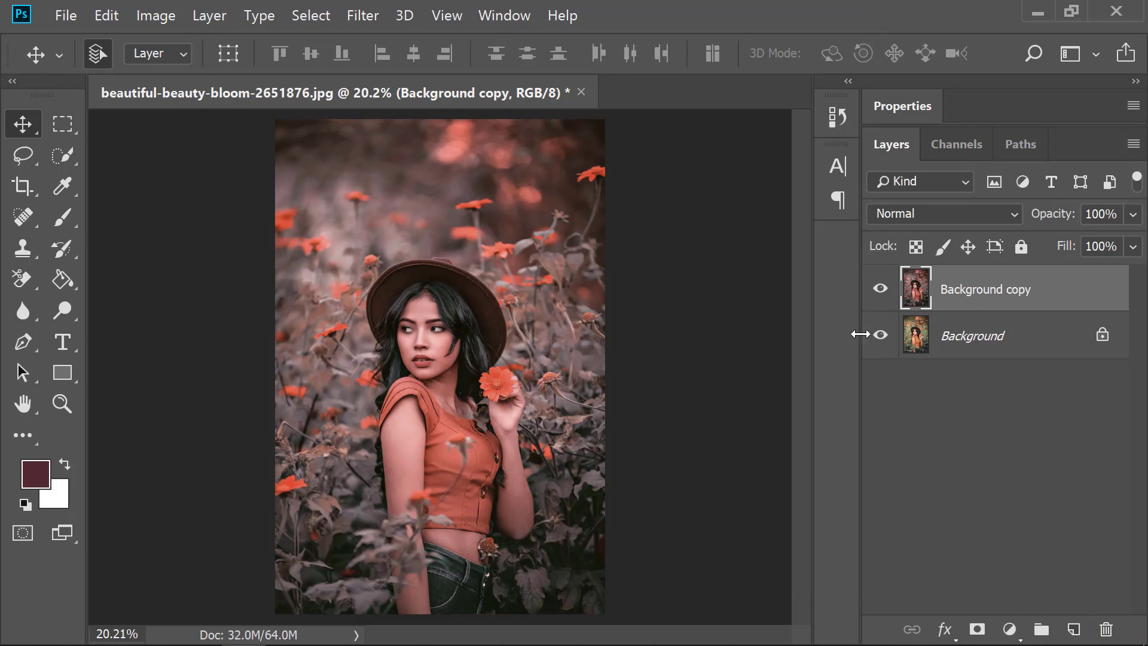
pyautogui.click(880, 290)
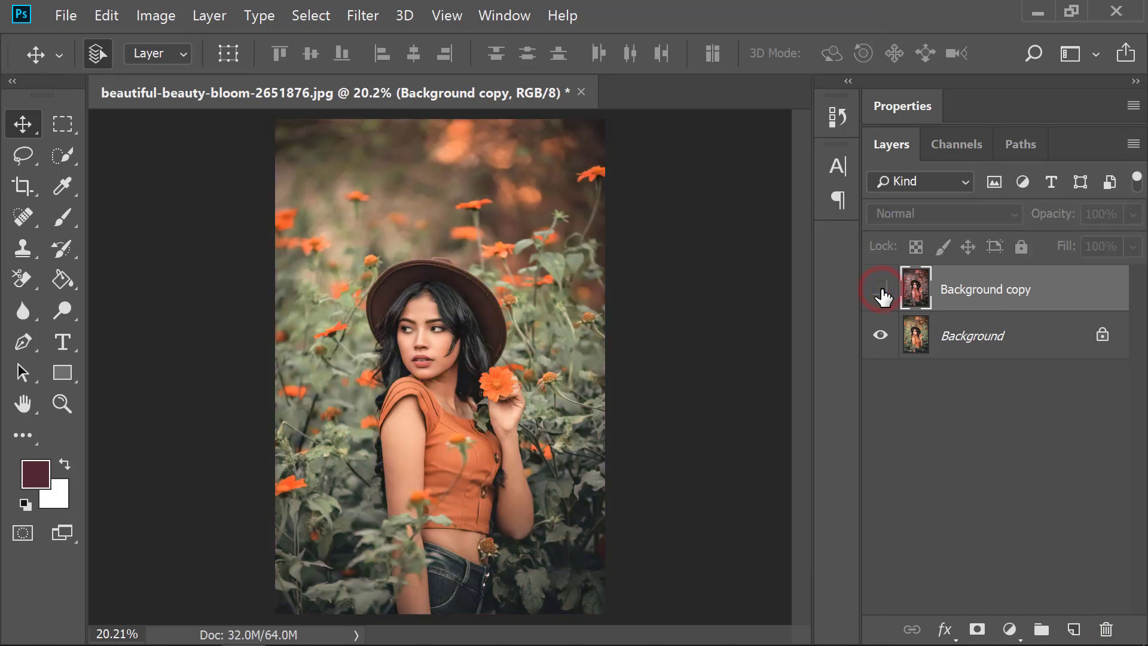
pyautogui.click(880, 289)
# - Add a Gradient fill layer above Background copy using the Neutral Density preset
pyautogui.click(1009, 629)
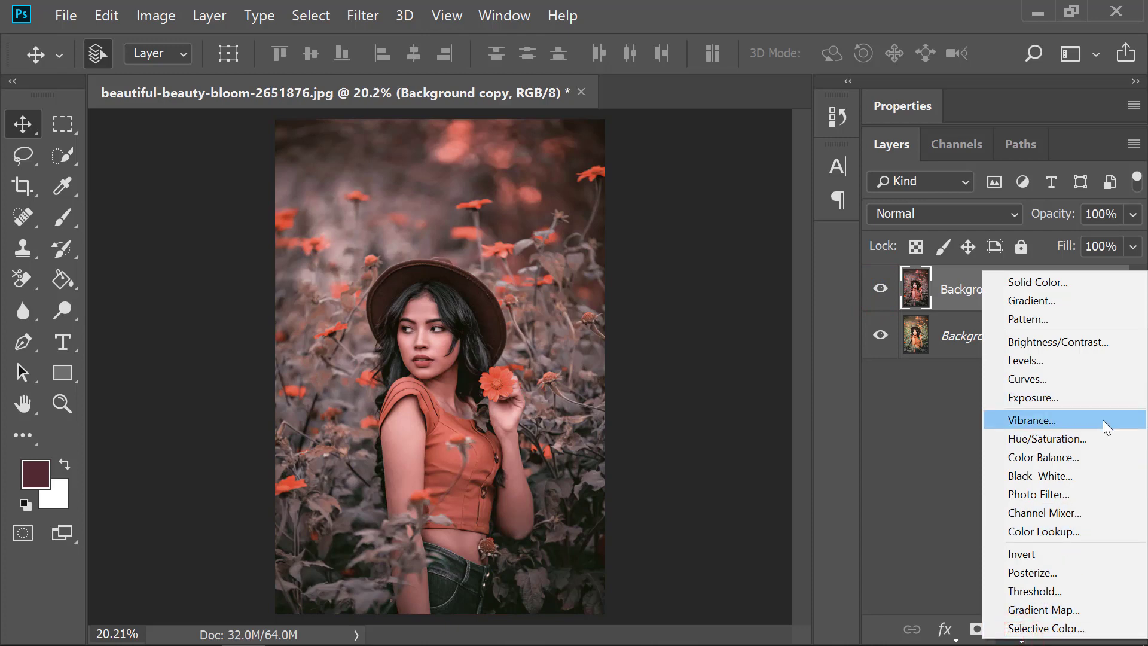
pyautogui.click(1033, 304)
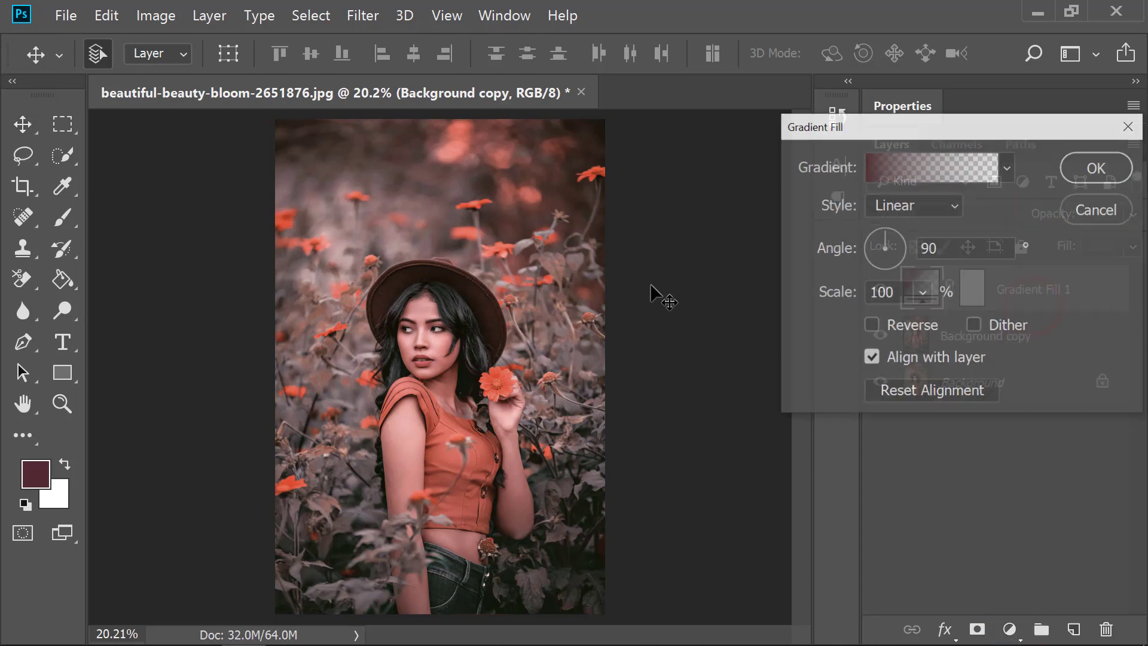
pyautogui.click(926, 165)
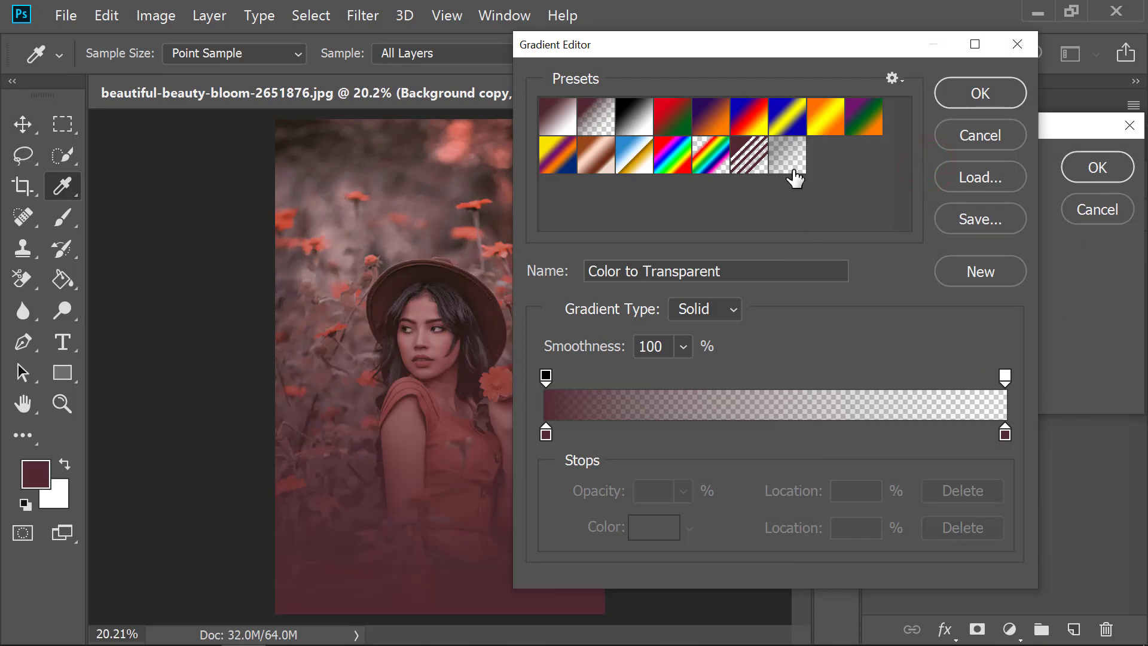
pyautogui.click(792, 170)
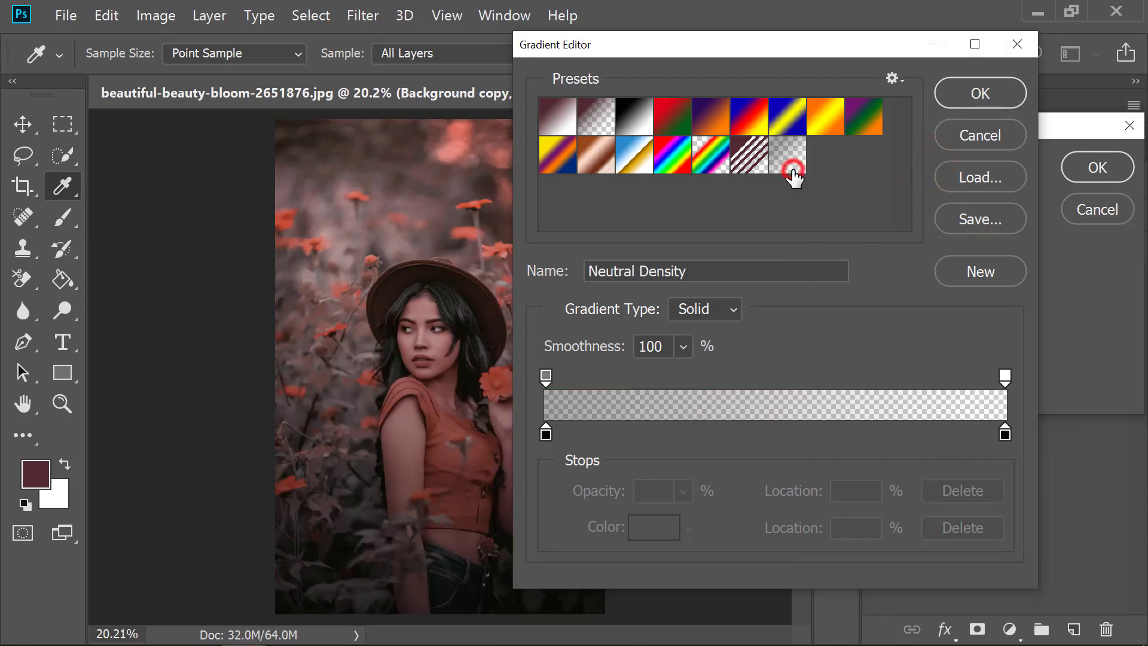
pyautogui.click(985, 103)
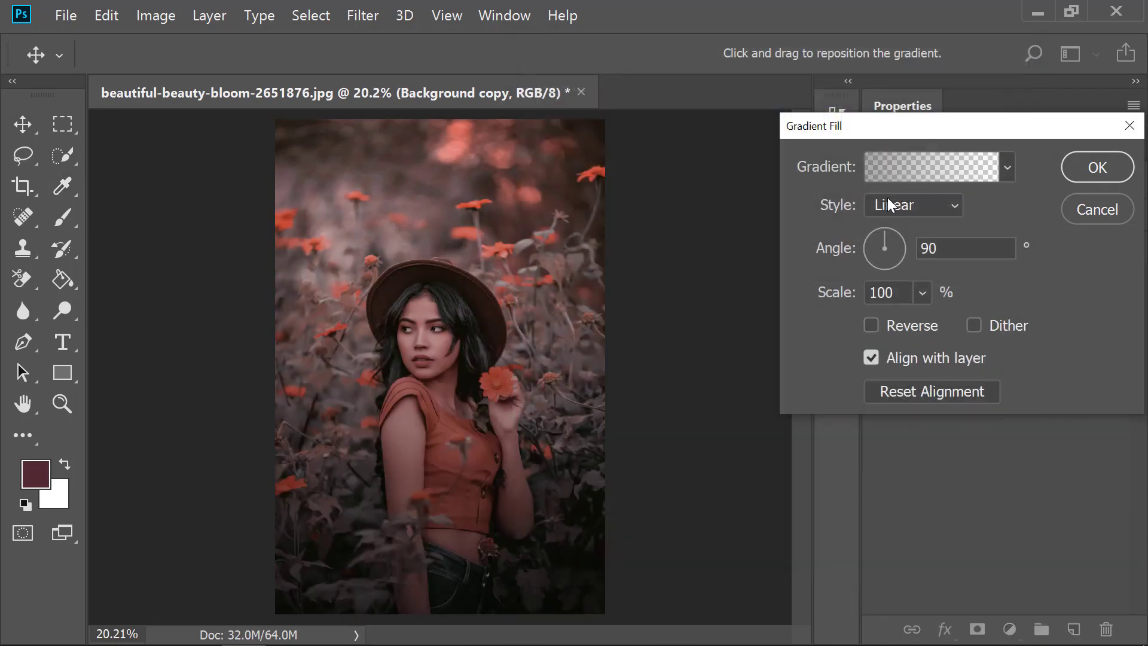
# - Make the gradient fill radial and reversed, with an angle of 57.99° and a scale of 238%
pyautogui.click(891, 204)
pyautogui.click(907, 237)
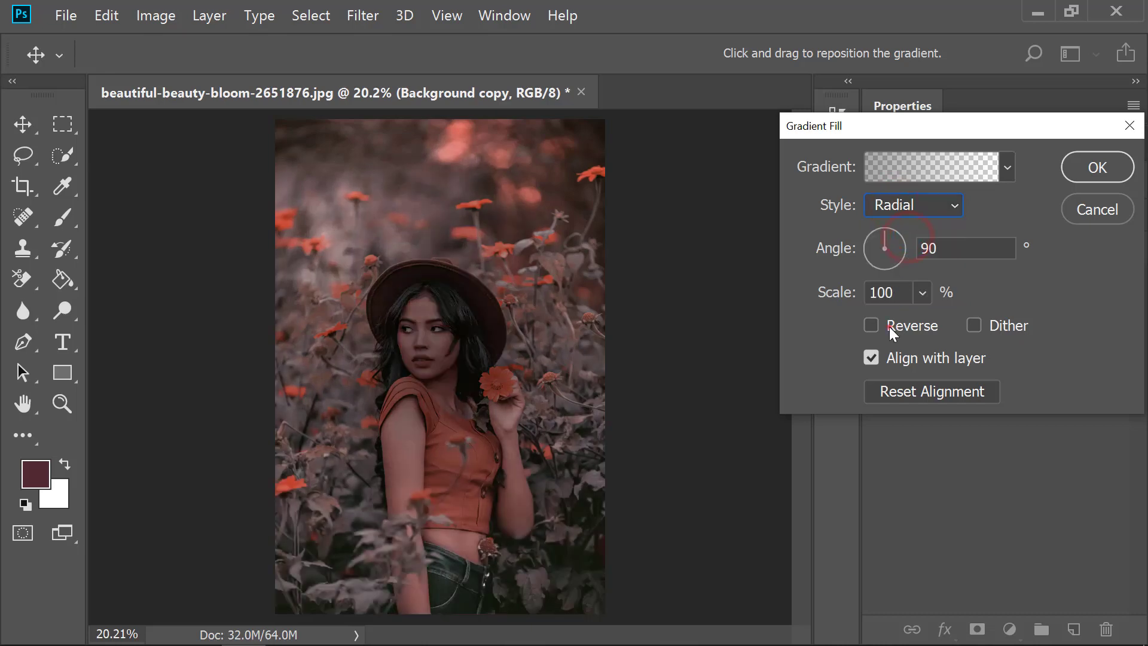
pyautogui.click(889, 326)
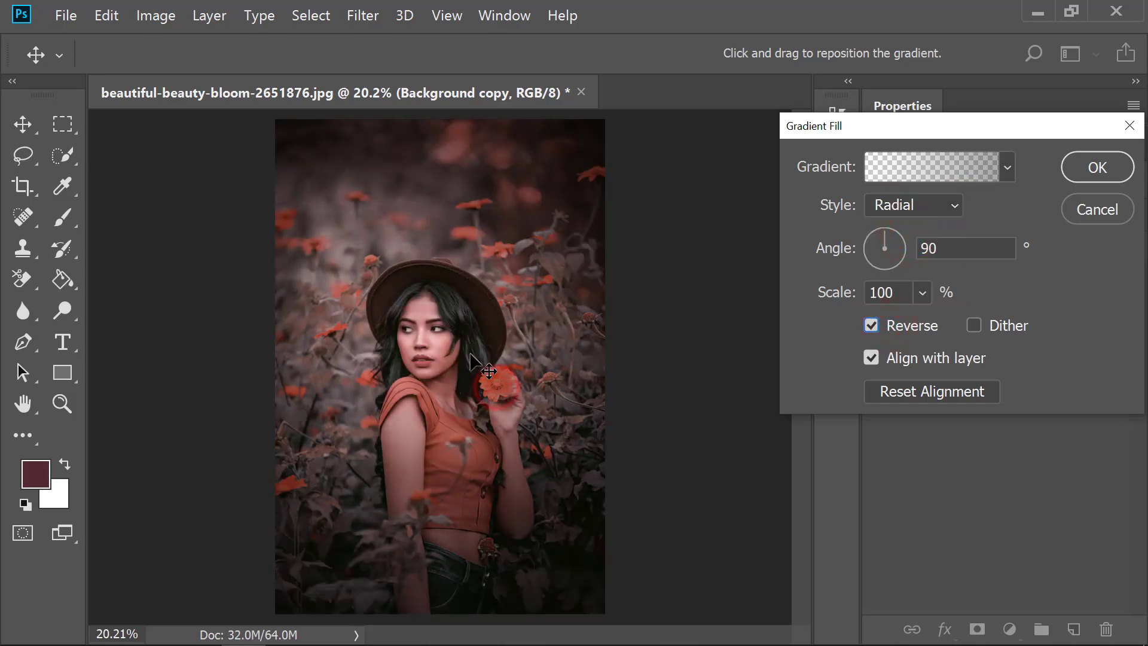
pyautogui.click(900, 239)
pyautogui.click(897, 230)
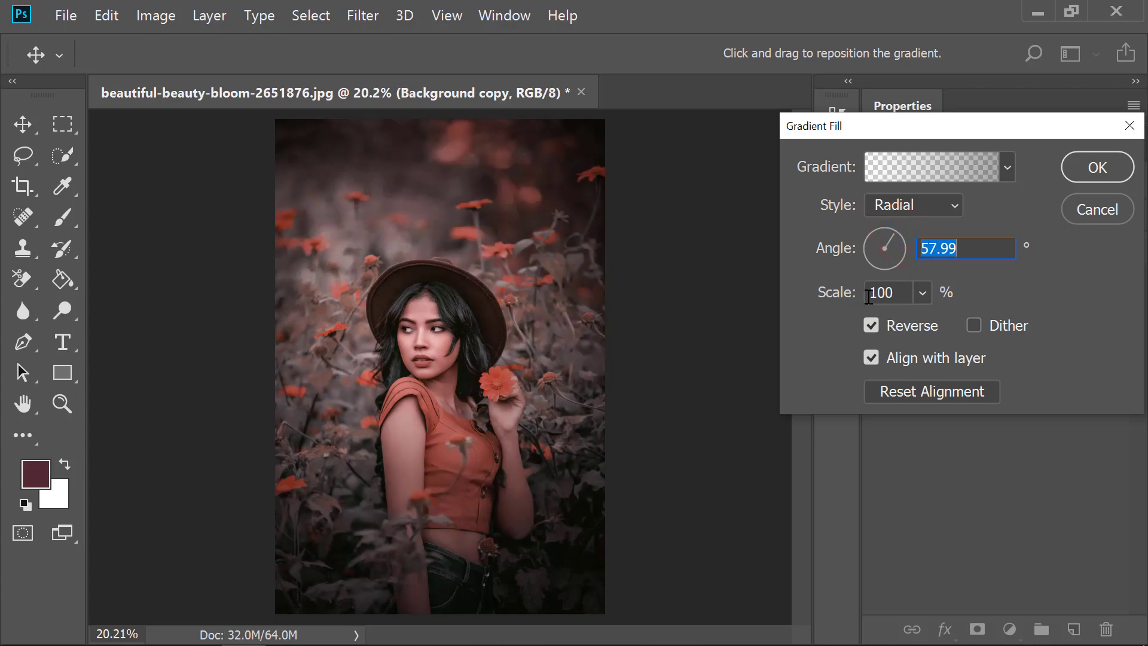
pyautogui.moveTo(843, 293); pyautogui.dragTo(1012, 305)
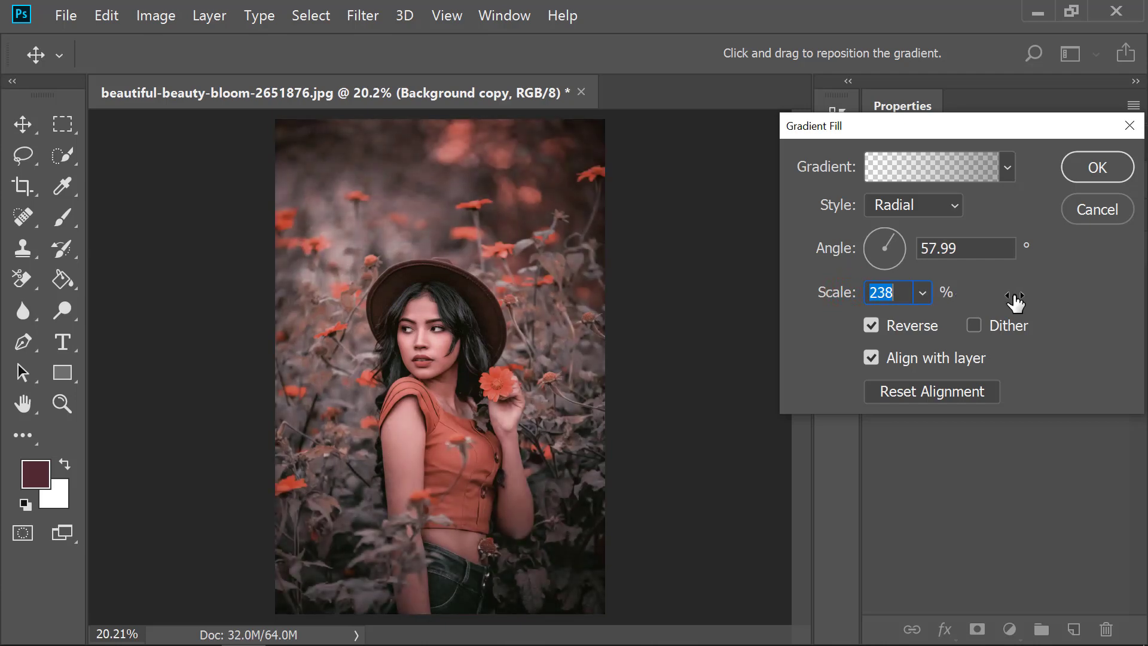
pyautogui.hotkey('shift', 'Tab')
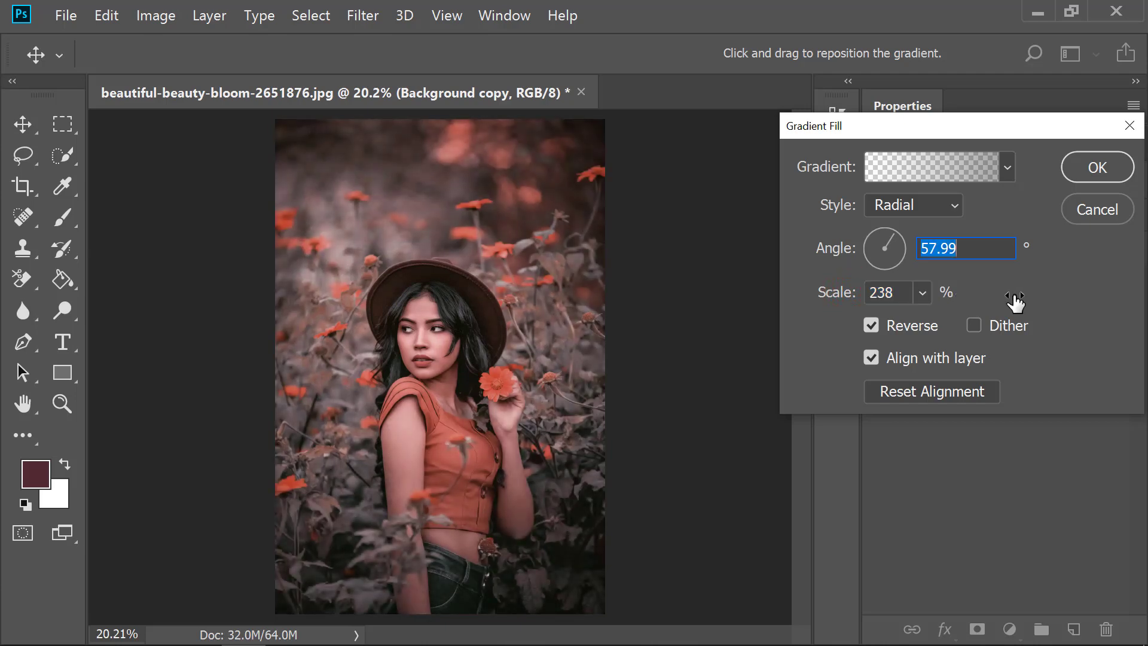
pyautogui.click(1100, 166)
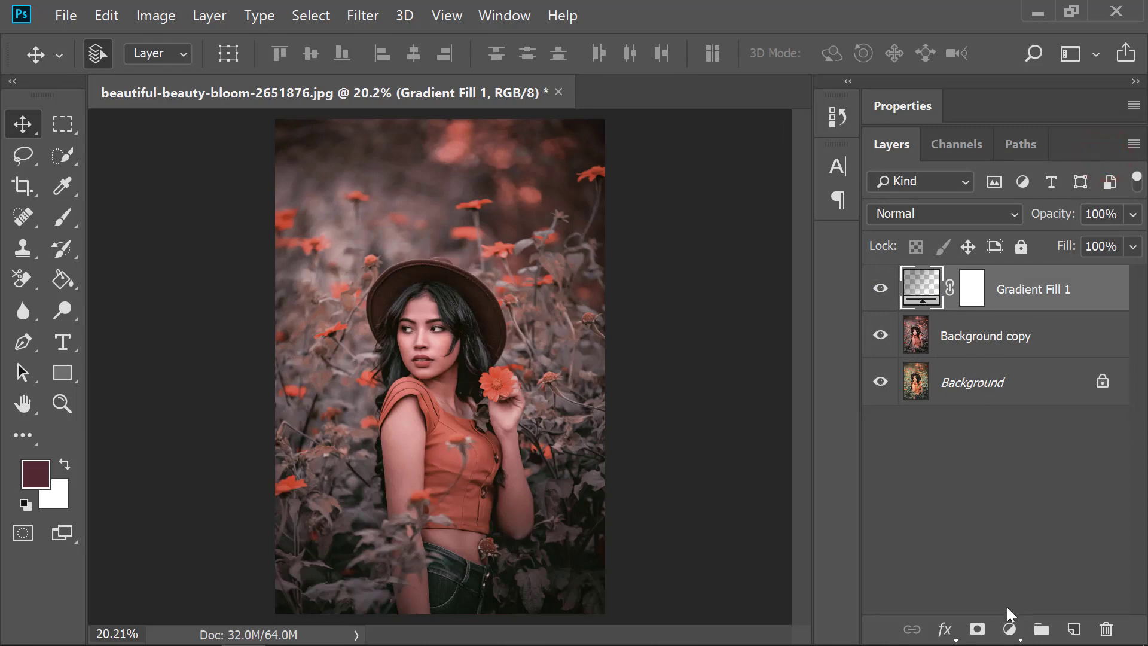
# - Add a Solid Color fill layer above the gradient fill in dark teal #253639
pyautogui.click(1009, 629)
pyautogui.click(1045, 267)
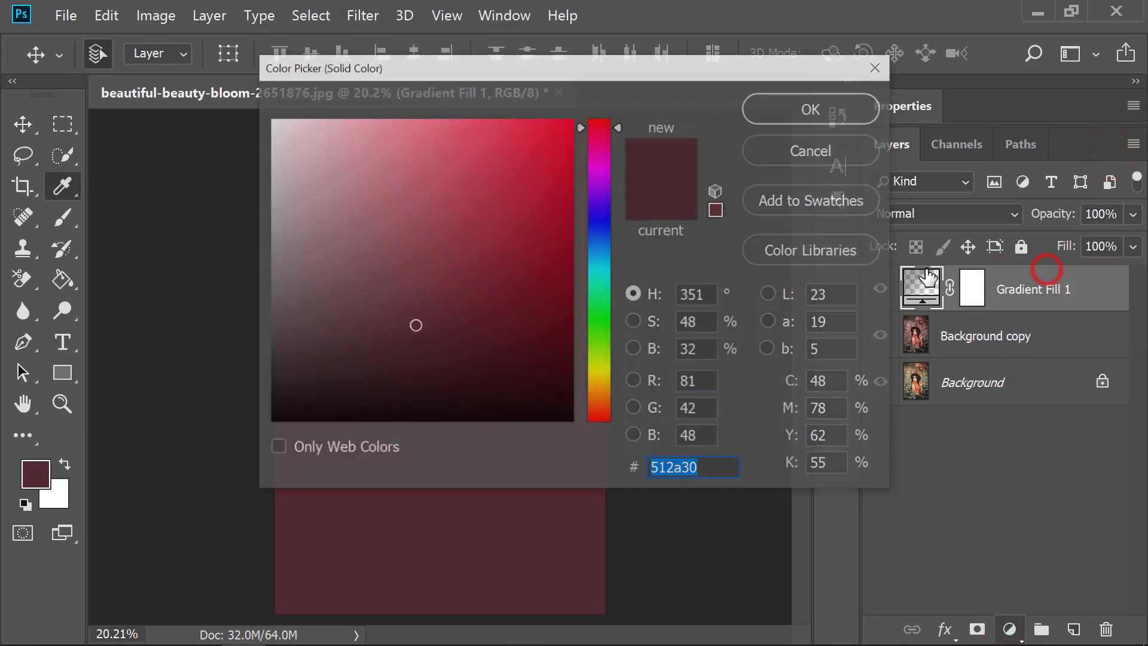
pyautogui.moveTo(603, 222); pyautogui.dragTo(615, 269)
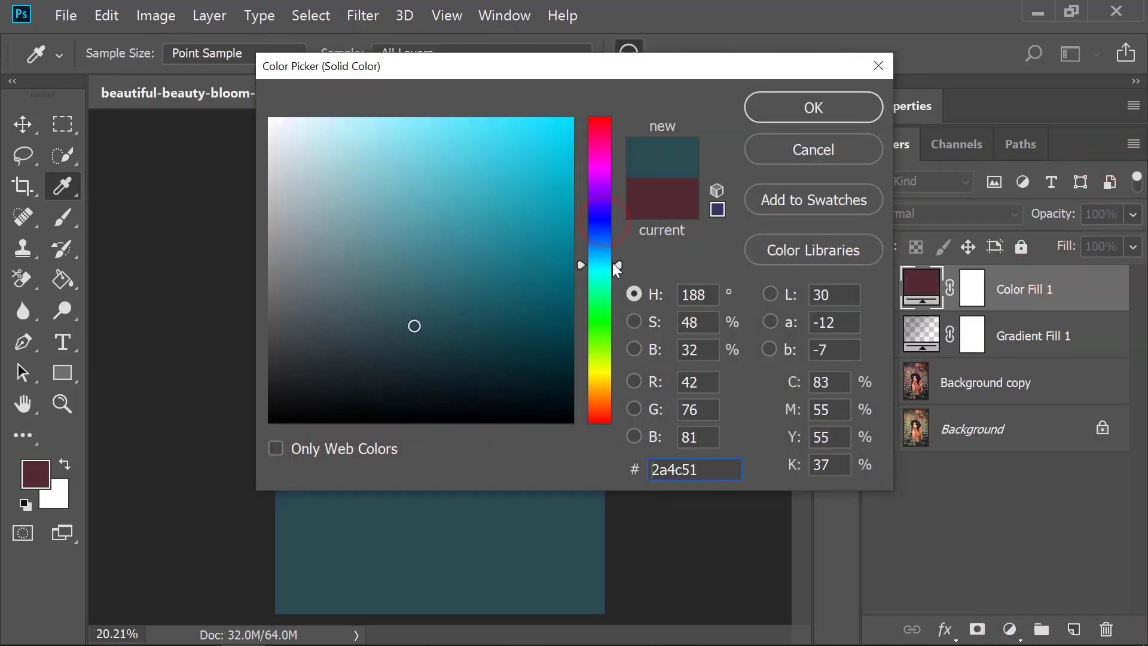
pyautogui.moveTo(432, 328); pyautogui.dragTo(376, 353)
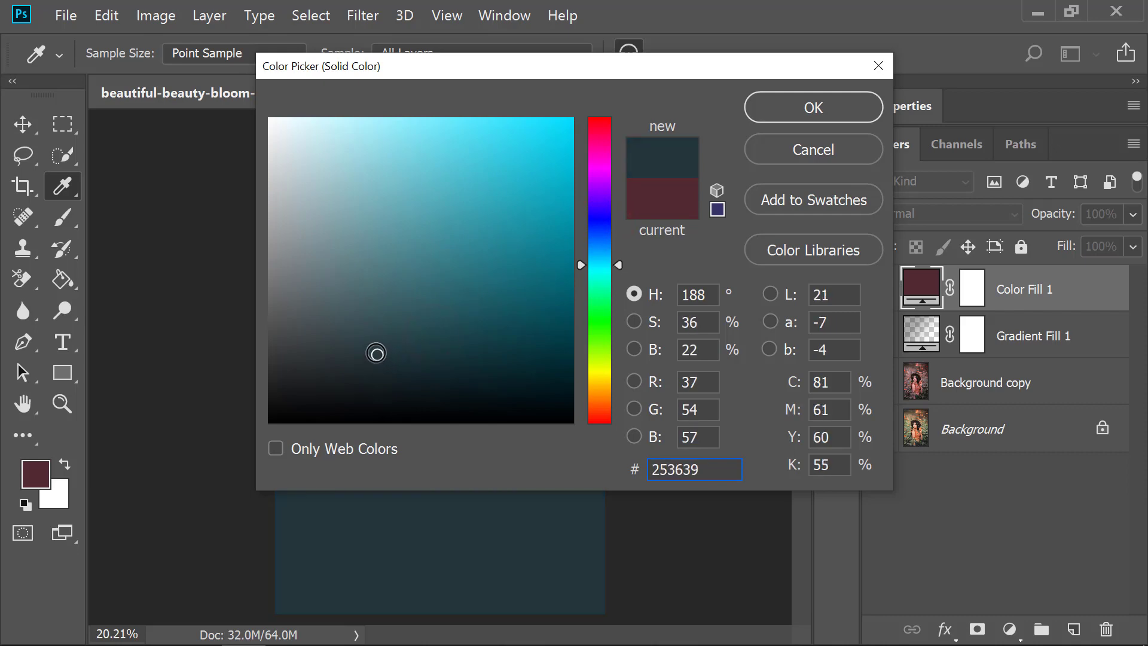
pyautogui.click(802, 109)
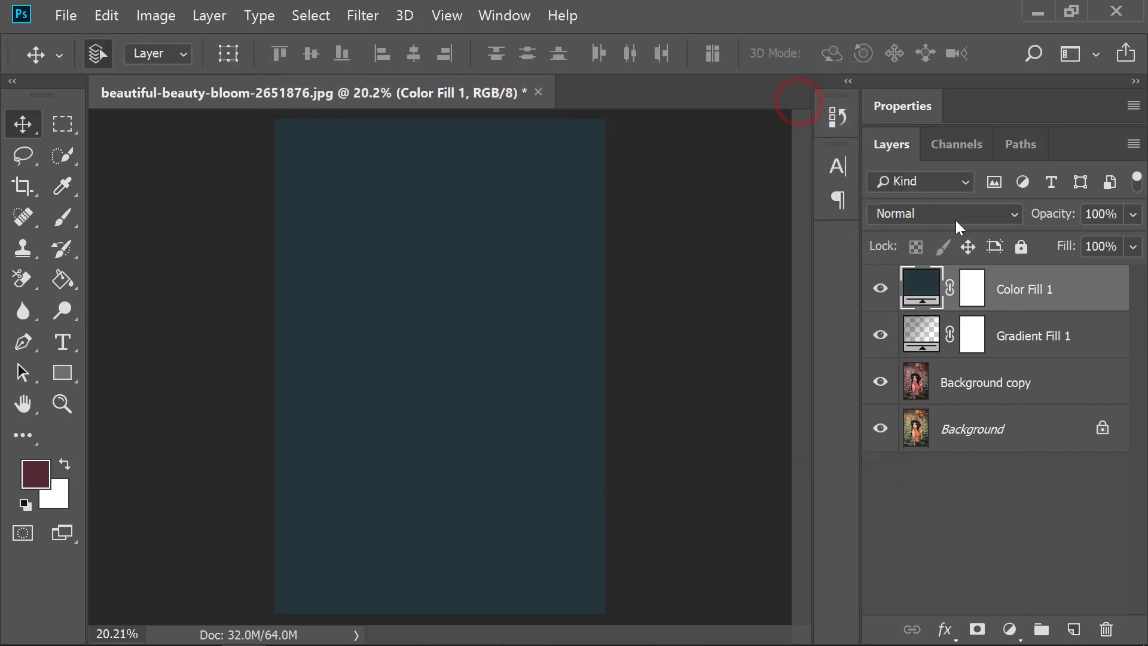
# - Set the teal color fill layer to Soft Light blending at 17% opacity
pyautogui.click(955, 220)
pyautogui.click(915, 233)
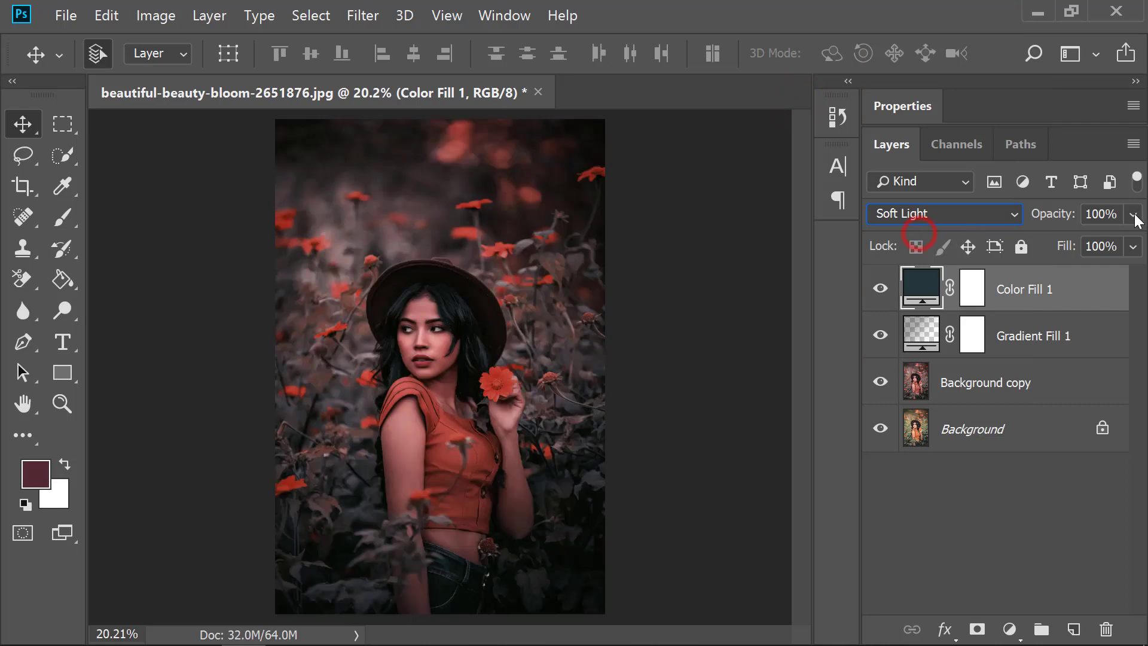
pyautogui.click(1133, 214)
pyautogui.moveTo(1136, 239); pyautogui.dragTo(1039, 241)
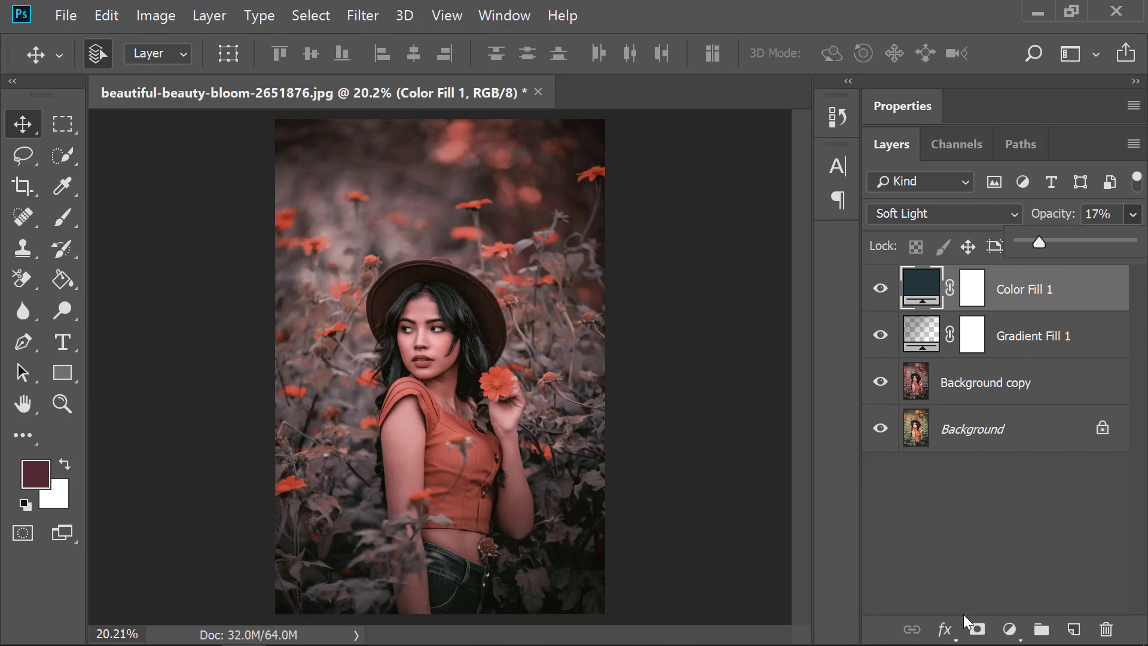
# - Add a Brightness/Contrast adjustment layer with Brightness 15 and fine-tune its contrast
pyautogui.click(1009, 629)
pyautogui.click(1046, 334)
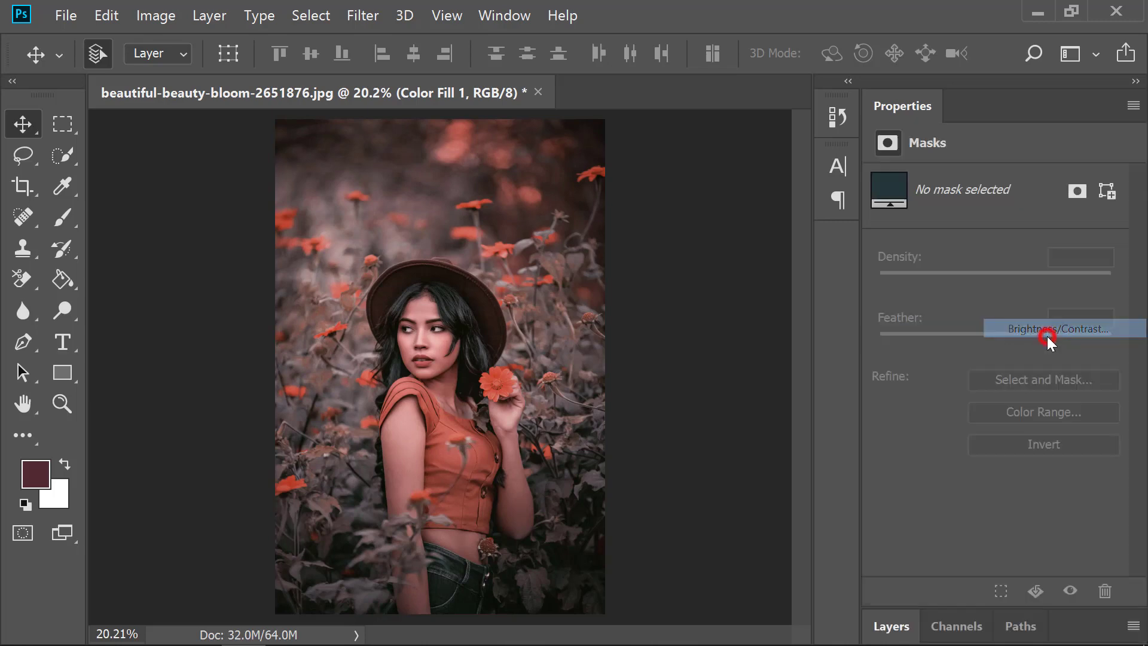
pyautogui.moveTo(995, 240); pyautogui.dragTo(1007, 239)
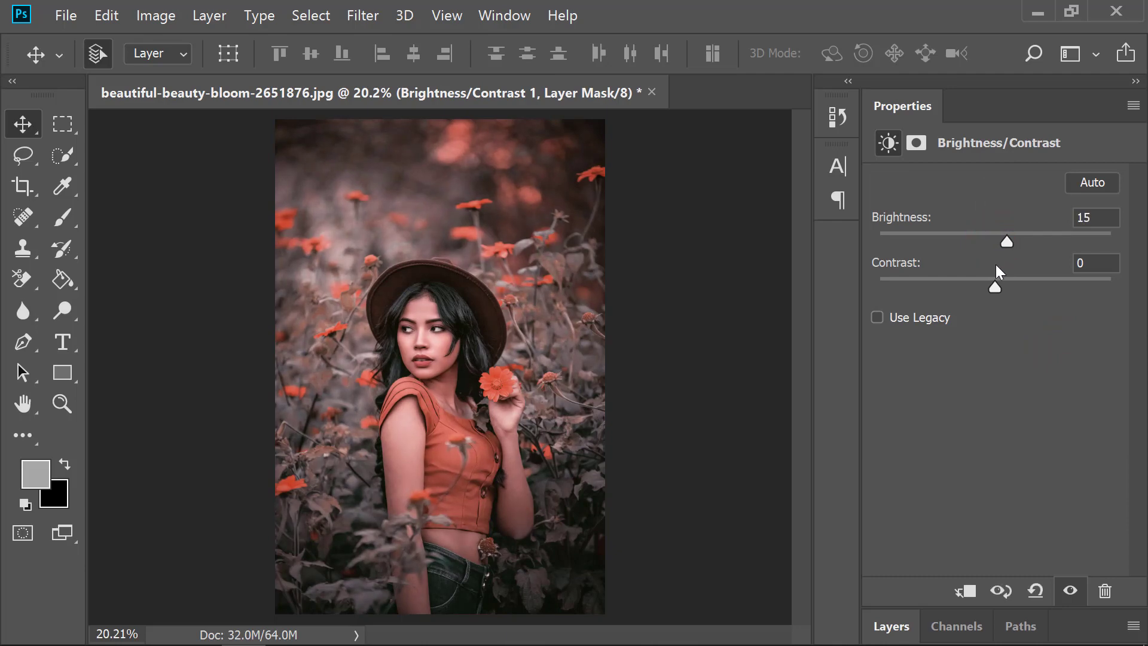
pyautogui.moveTo(995, 284)
pyautogui.mouseDown()
pyautogui.moveTo(983, 285)
pyautogui.moveTo(1020, 285)
pyautogui.moveTo(980, 288)
pyautogui.moveTo(997, 289)
pyautogui.mouseUp()
# - Add an Exposure adjustment layer on top and raise the exposure very slightly, keeping Offset at 0.0000
pyautogui.click(890, 626)
pyautogui.click(1012, 629)
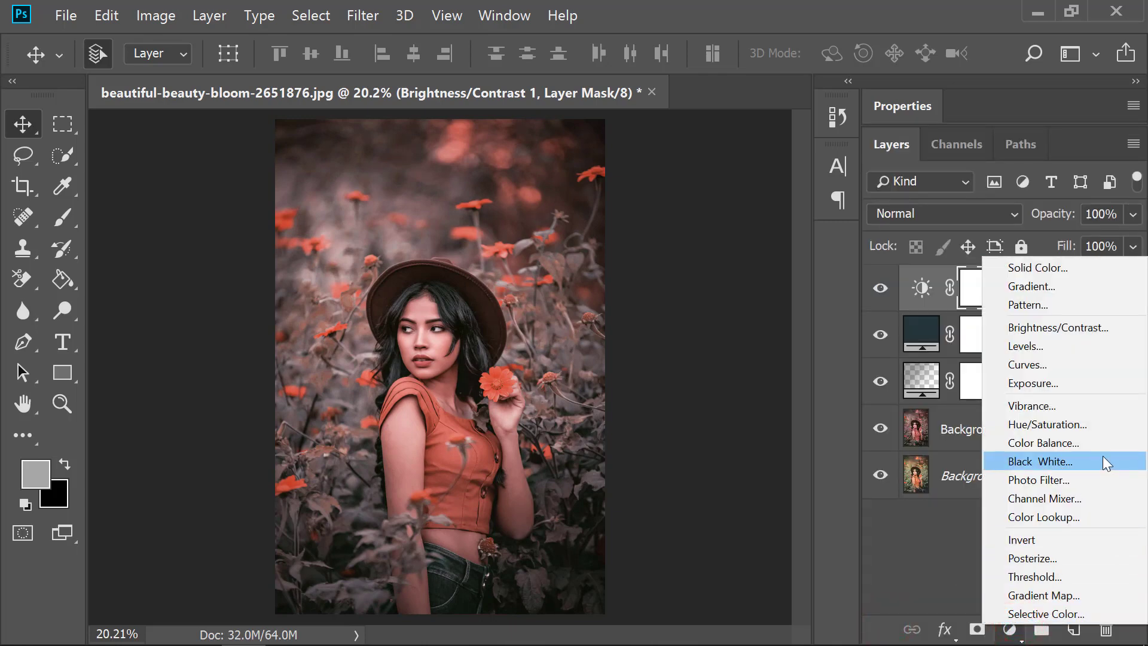
pyautogui.click(1079, 387)
pyautogui.moveTo(998, 239); pyautogui.dragTo(1006, 235)
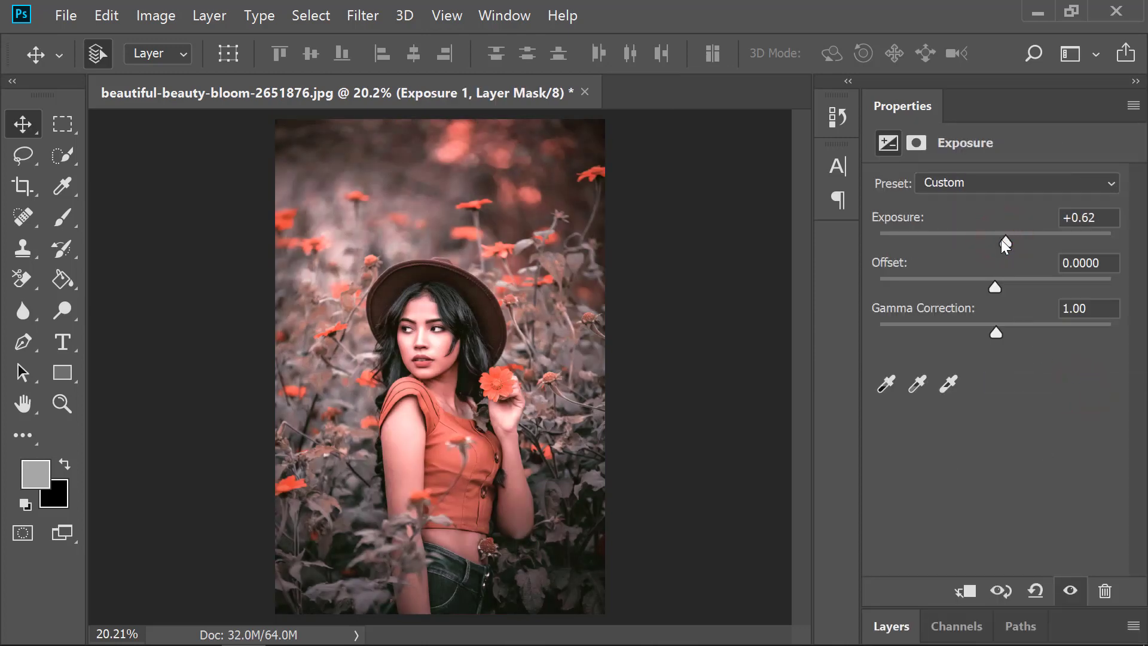
pyautogui.moveTo(993, 287)
pyautogui.mouseDown()
pyautogui.moveTo(975, 285)
pyautogui.moveTo(995, 289)
pyautogui.mouseUp()
pyautogui.moveTo(1006, 242); pyautogui.dragTo(995, 241)
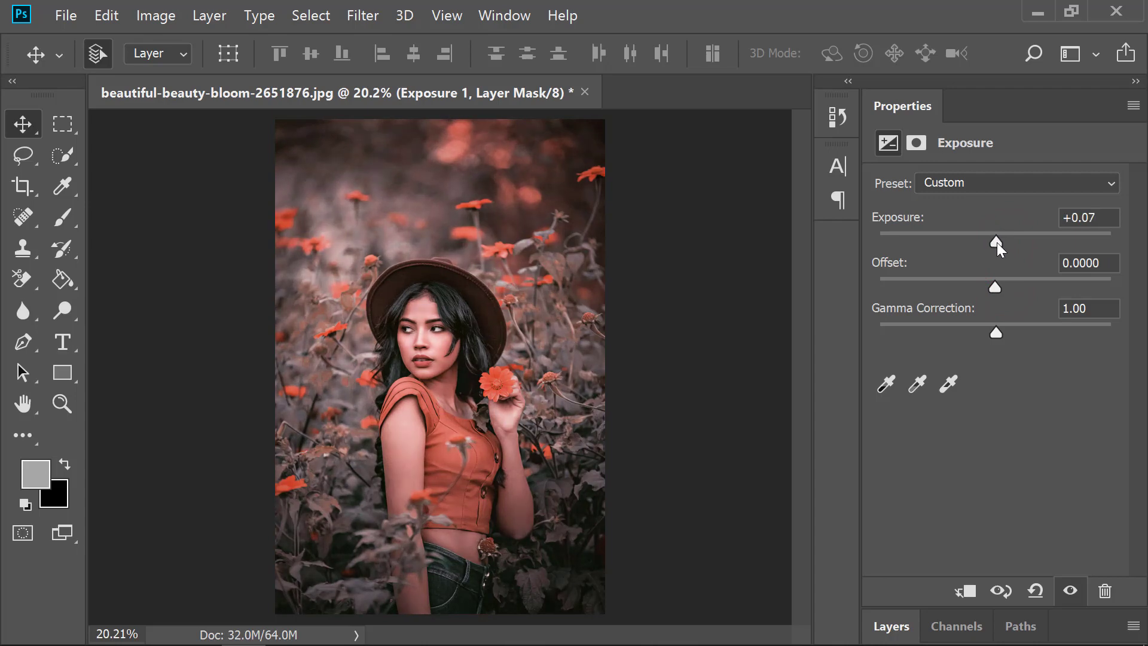
pyautogui.moveTo(996, 242); pyautogui.dragTo(999, 244)
# - Group all layers from Exposure 1 down to Background copy, and stamp the visible image onto a new top layer
pyautogui.click(892, 625)
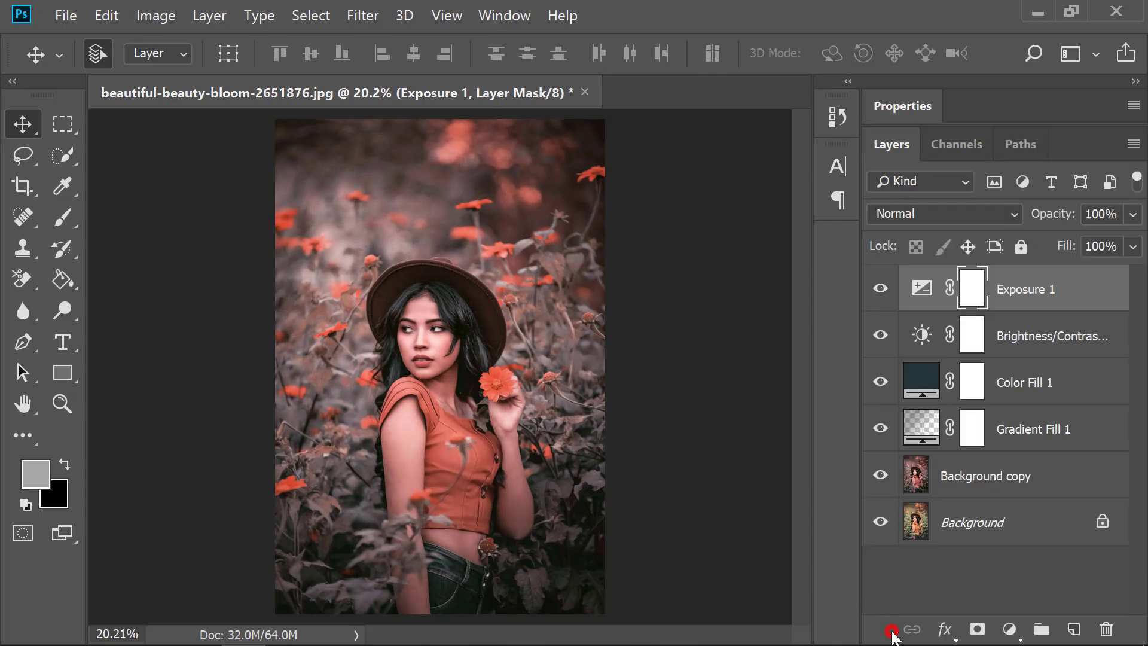
pyautogui.keyDown('shift'); pyautogui.click(1003, 487); pyautogui.keyUp('shift')
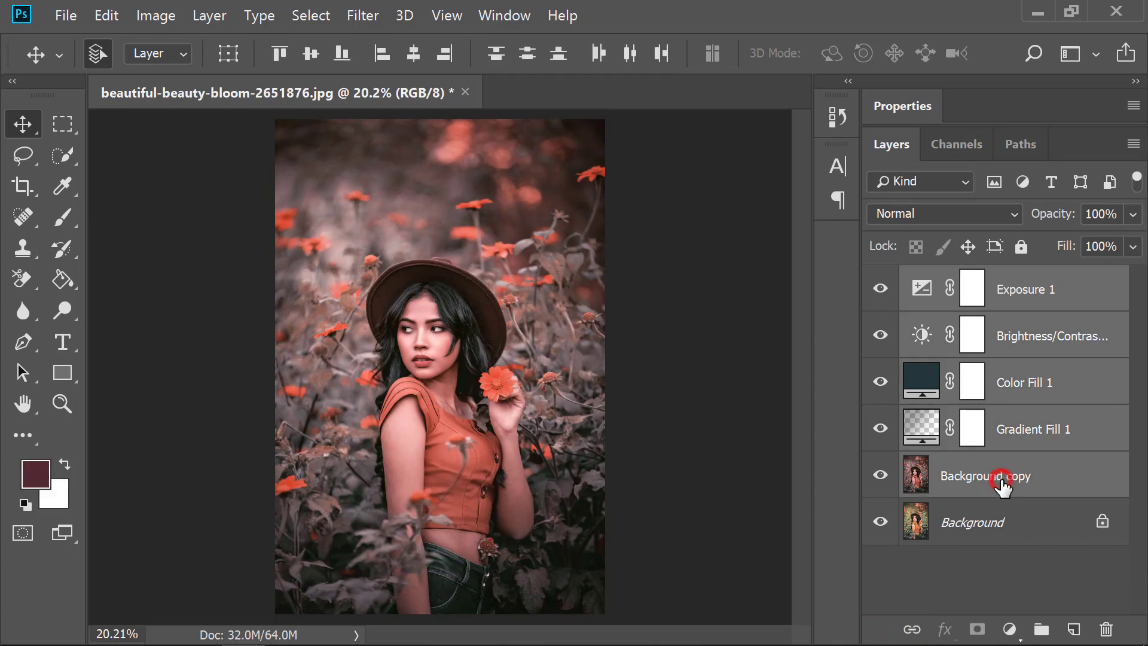
pyautogui.hotkey('ctrl', 'g')
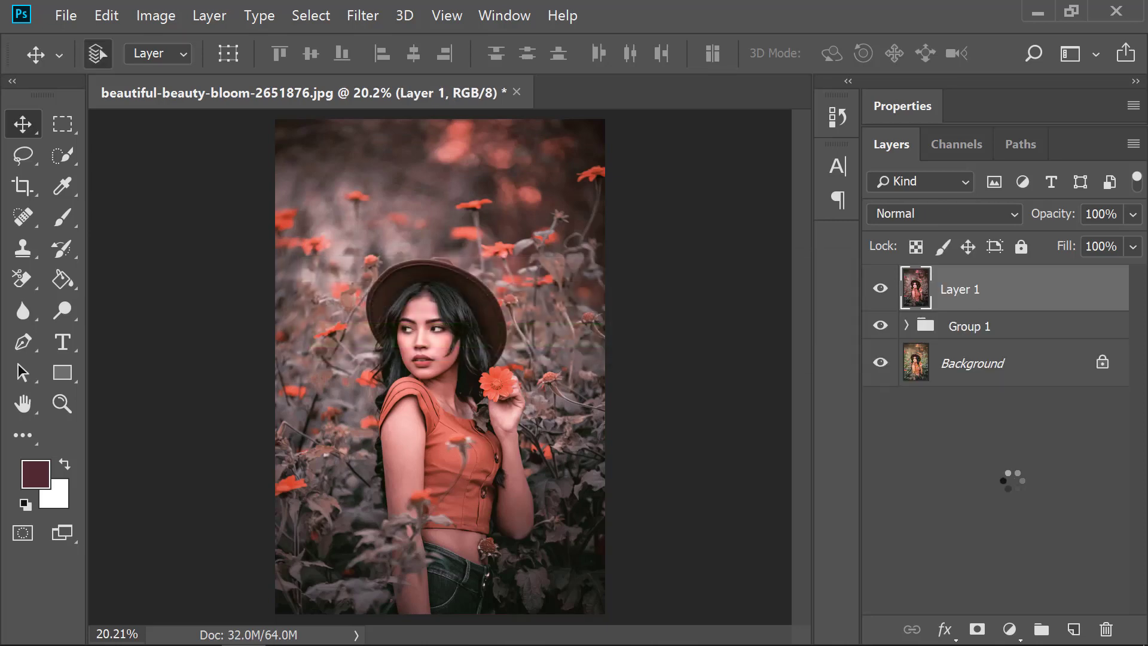
# - Hide Group 1 and toggle the visibility of Layer 1 to compare the graded portrait with the original
pyautogui.click(880, 326)
pyautogui.click(880, 290)
pyautogui.click(880, 289)
pyautogui.click(880, 290)
pyautogui.click(880, 290)
pyautogui.click(880, 290)
pyautogui.click(880, 289)
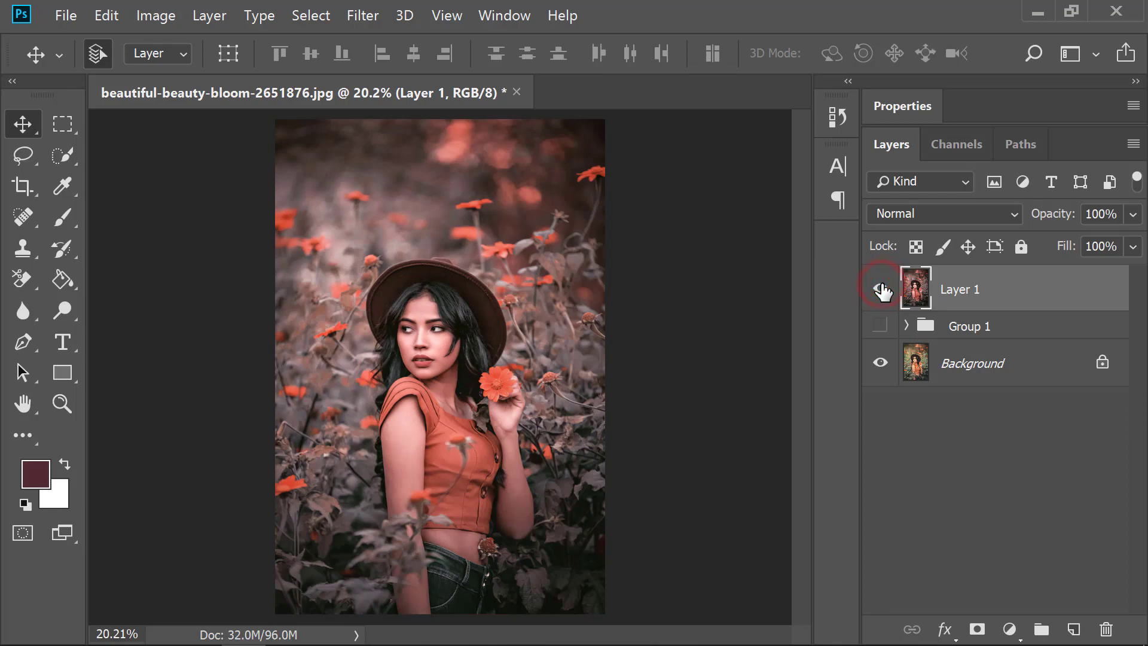